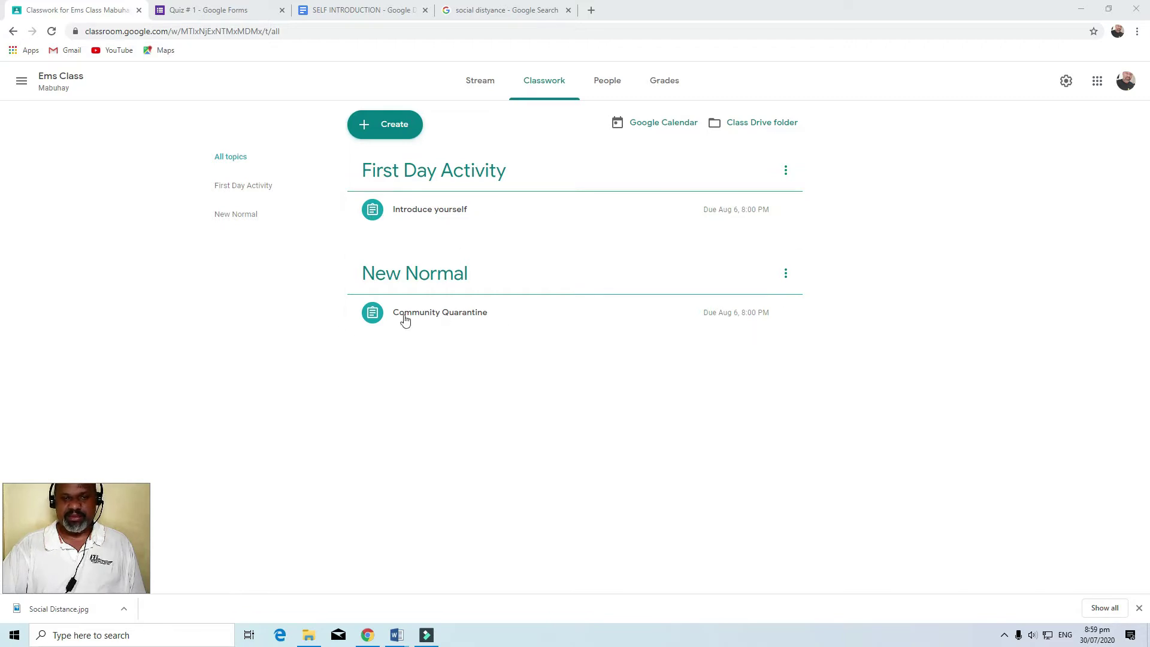
left_click(392, 128)
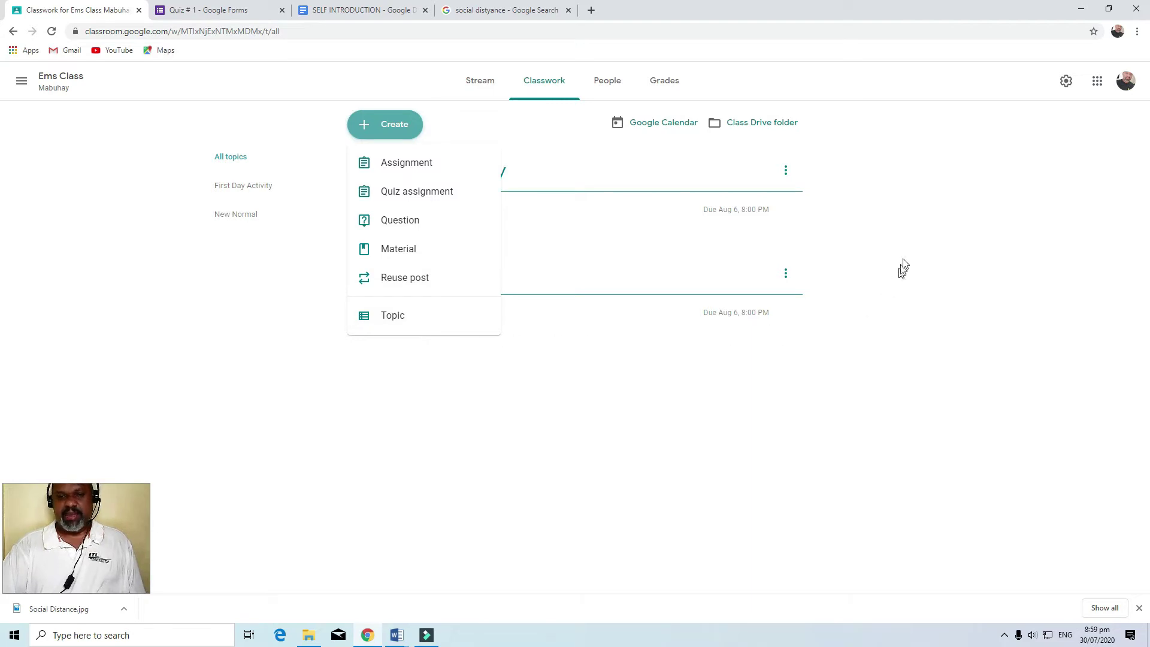
left_click(896, 205)
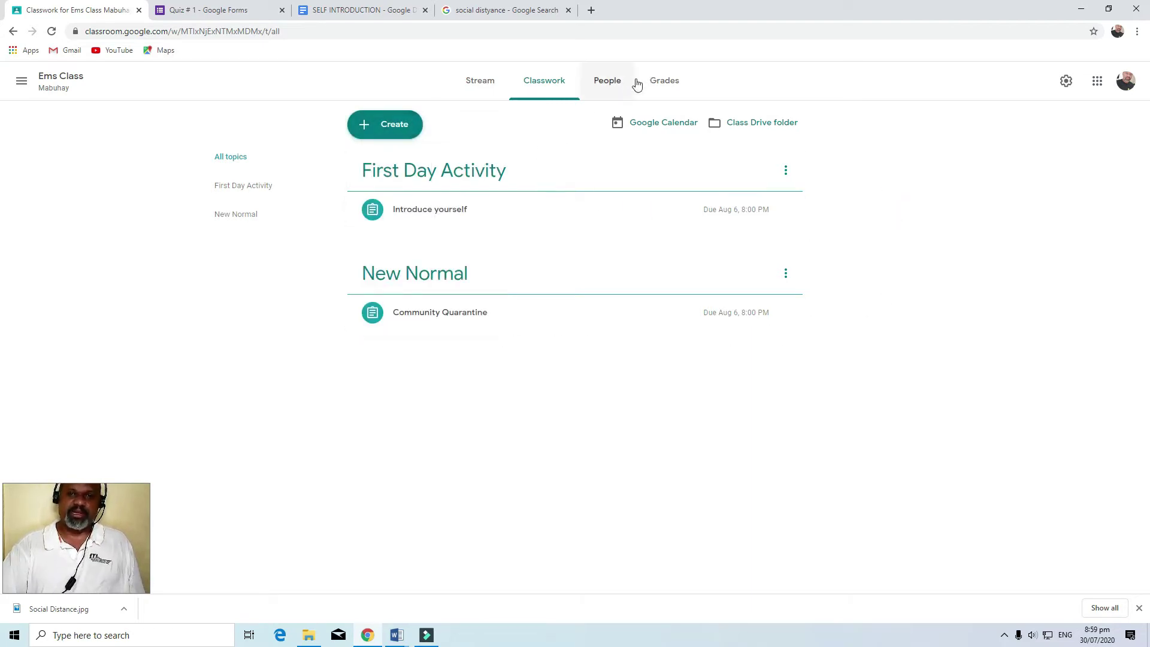
Step: Show the class's teachers and students and bring up the form for inviting students
left_click(615, 82)
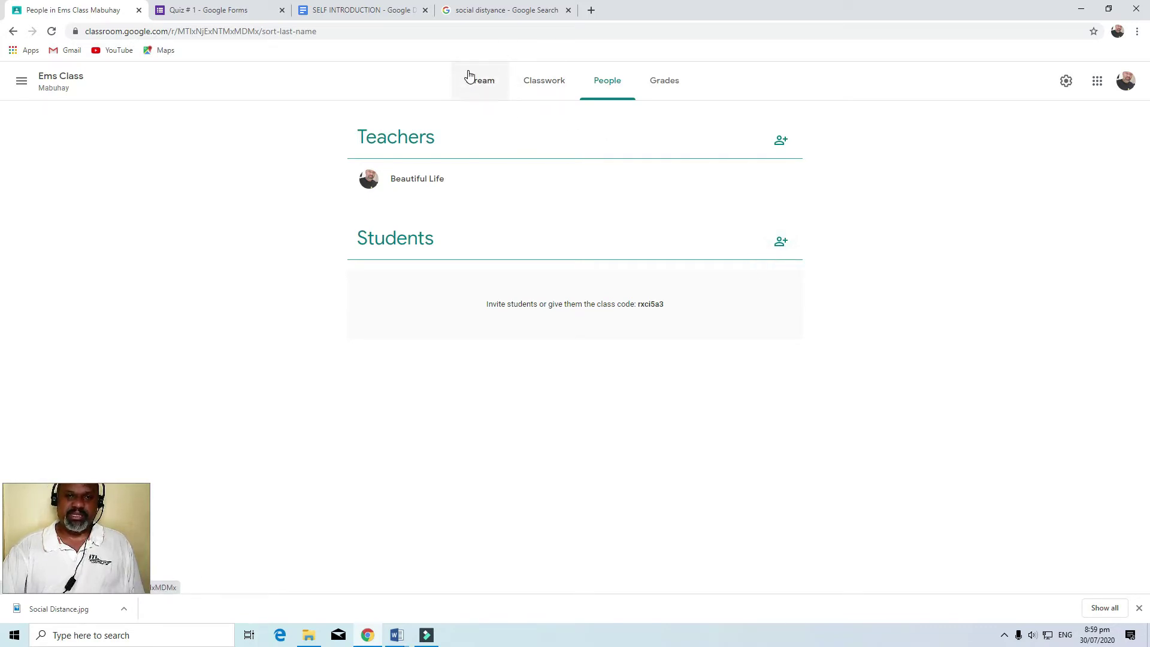
left_click(782, 245)
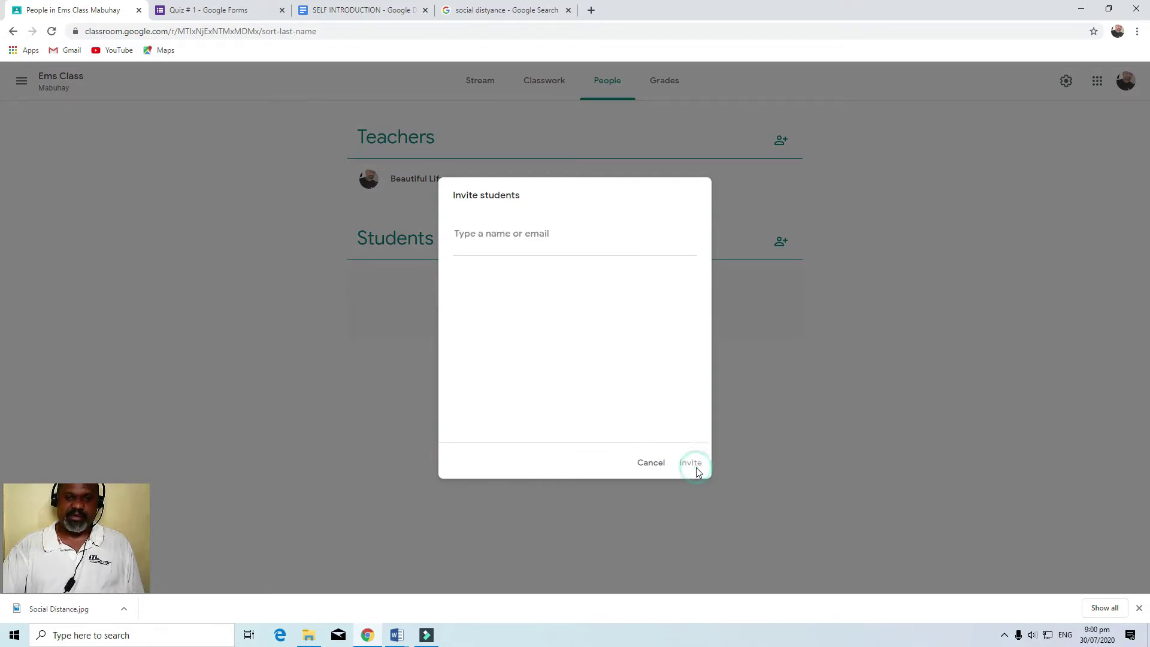
left_click(649, 464)
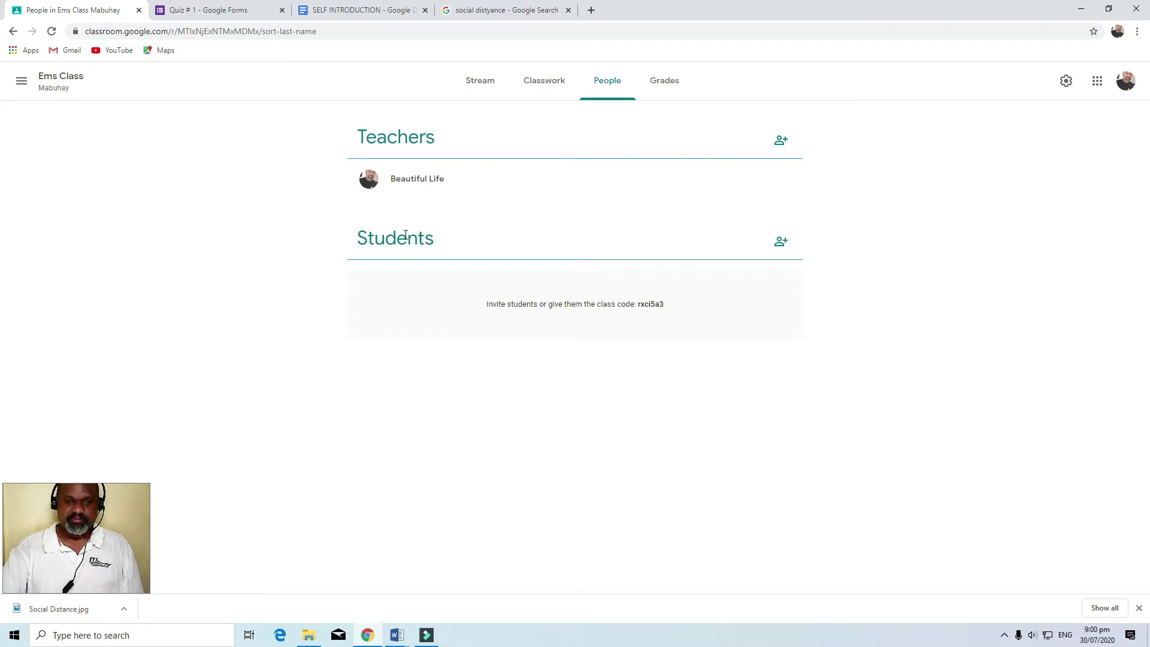
left_click(782, 242)
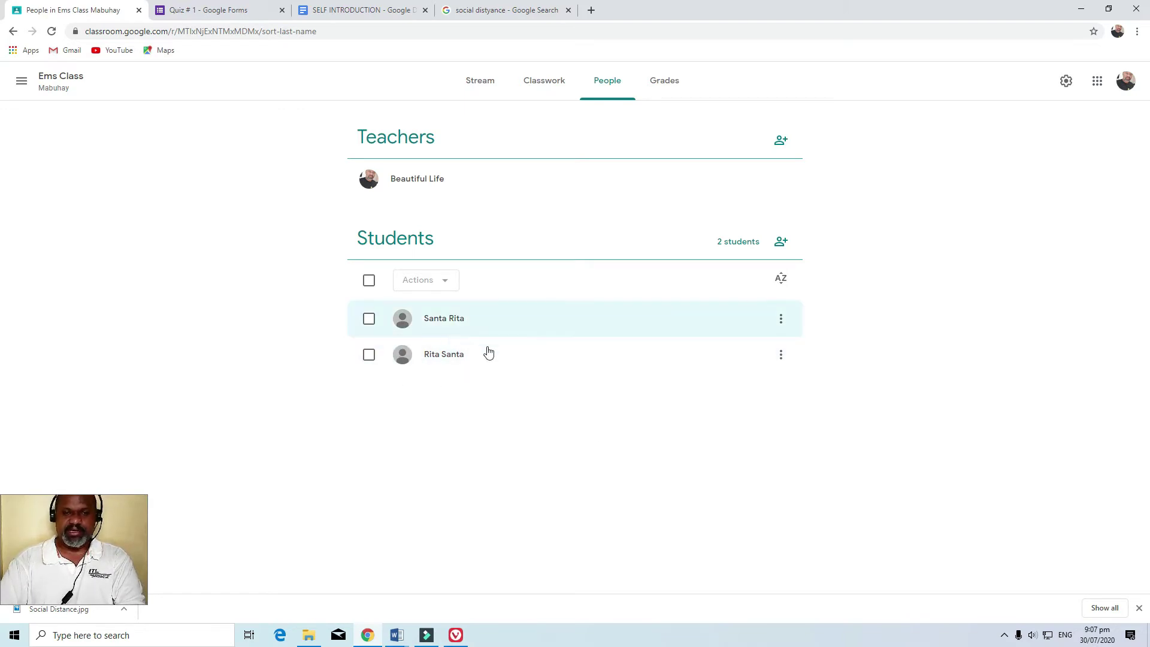
Step: Examine the individual options of the first listed student and the group actions available for the second student
left_click(781, 322)
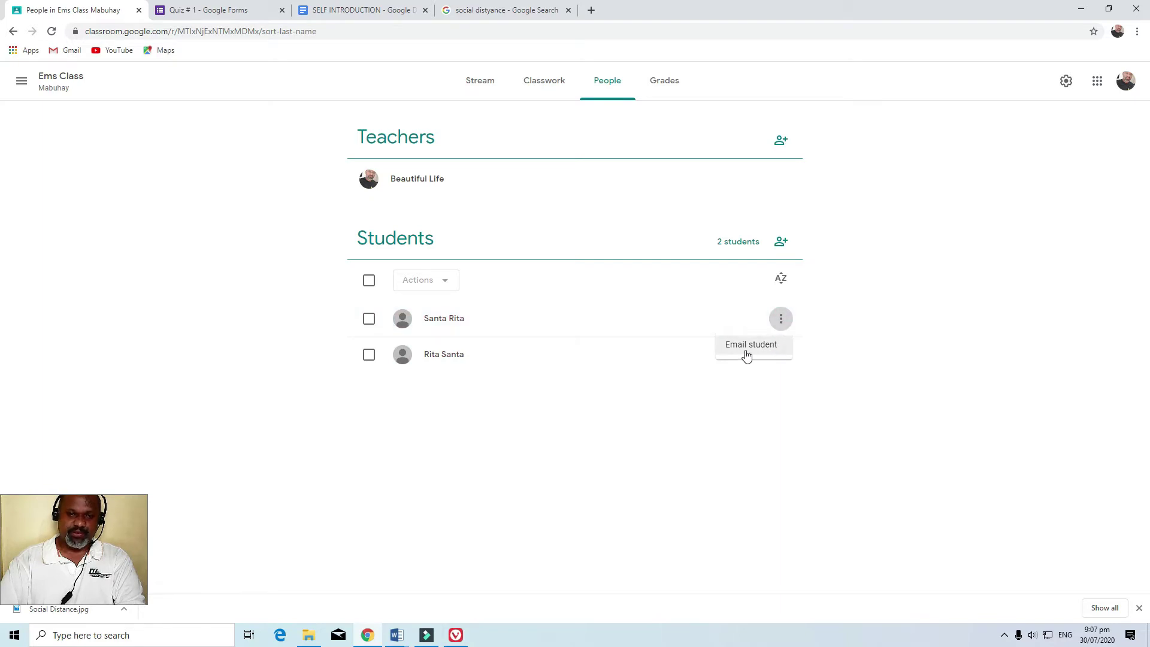
left_click(838, 330)
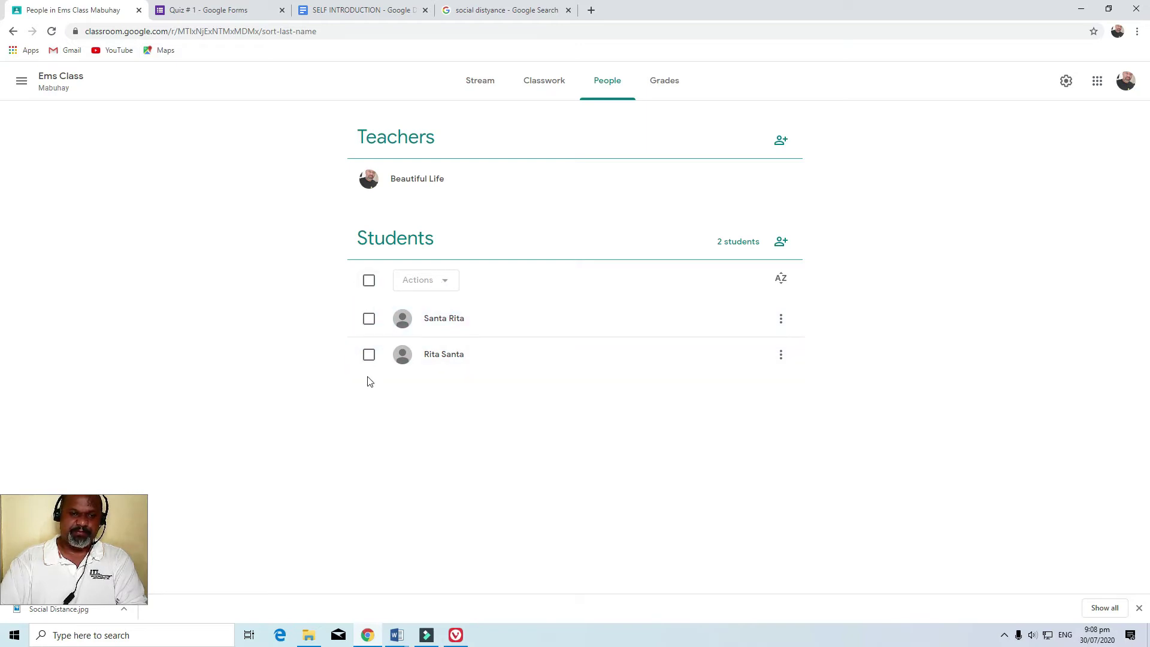
left_click(368, 355)
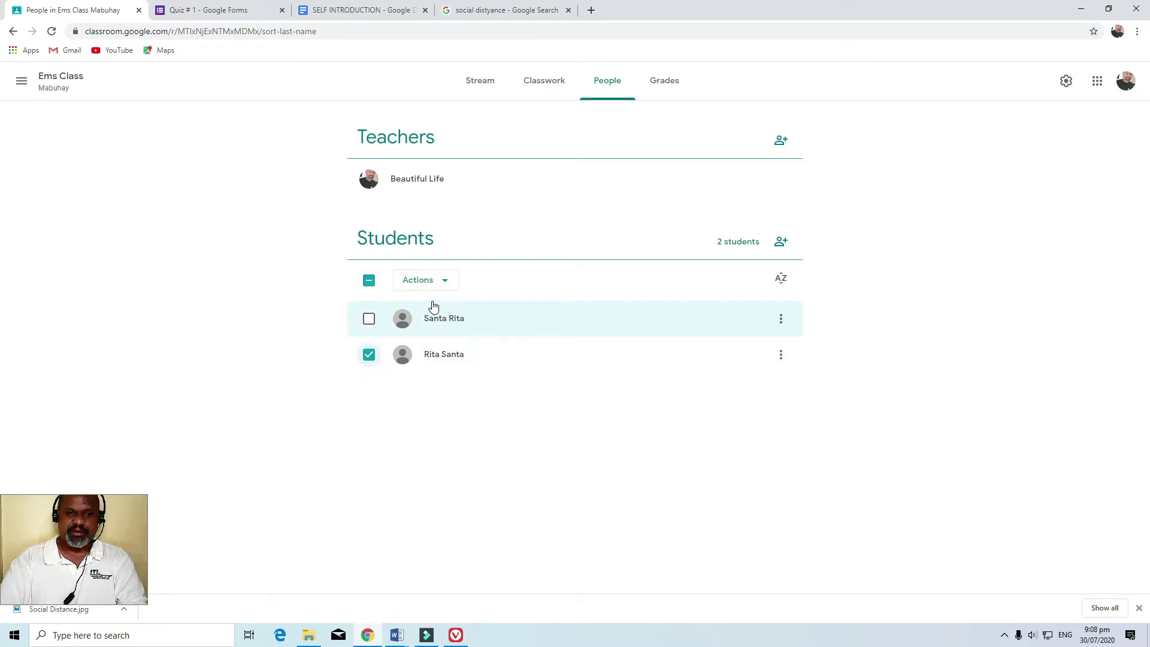
left_click(370, 357)
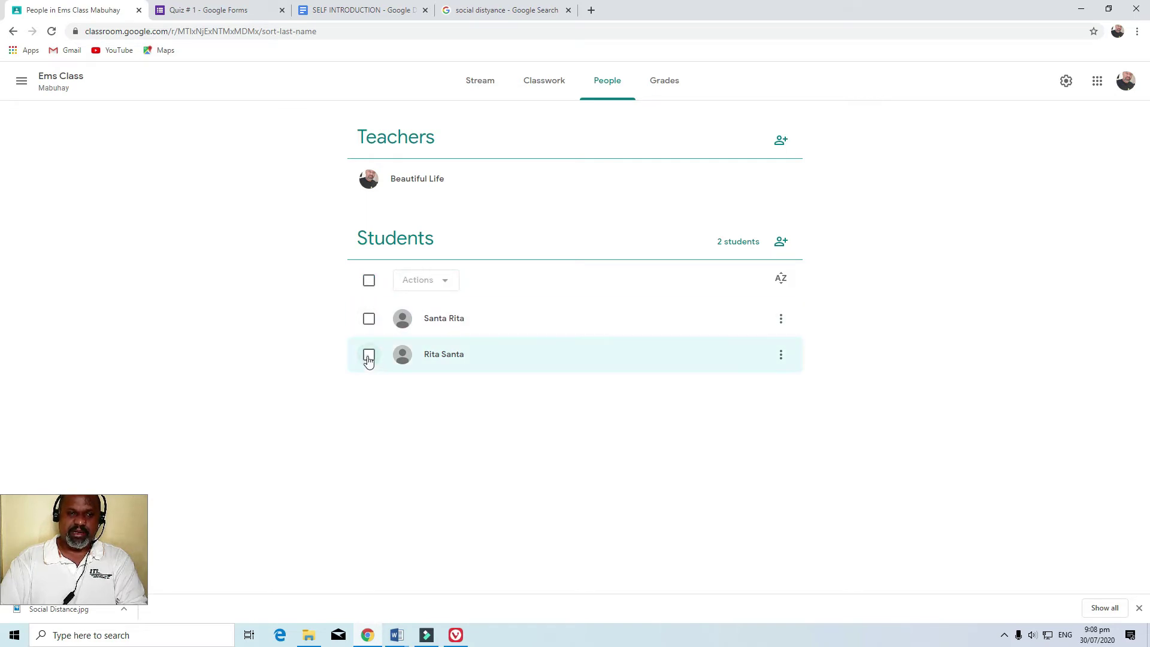
left_click(368, 355)
left_click(446, 286)
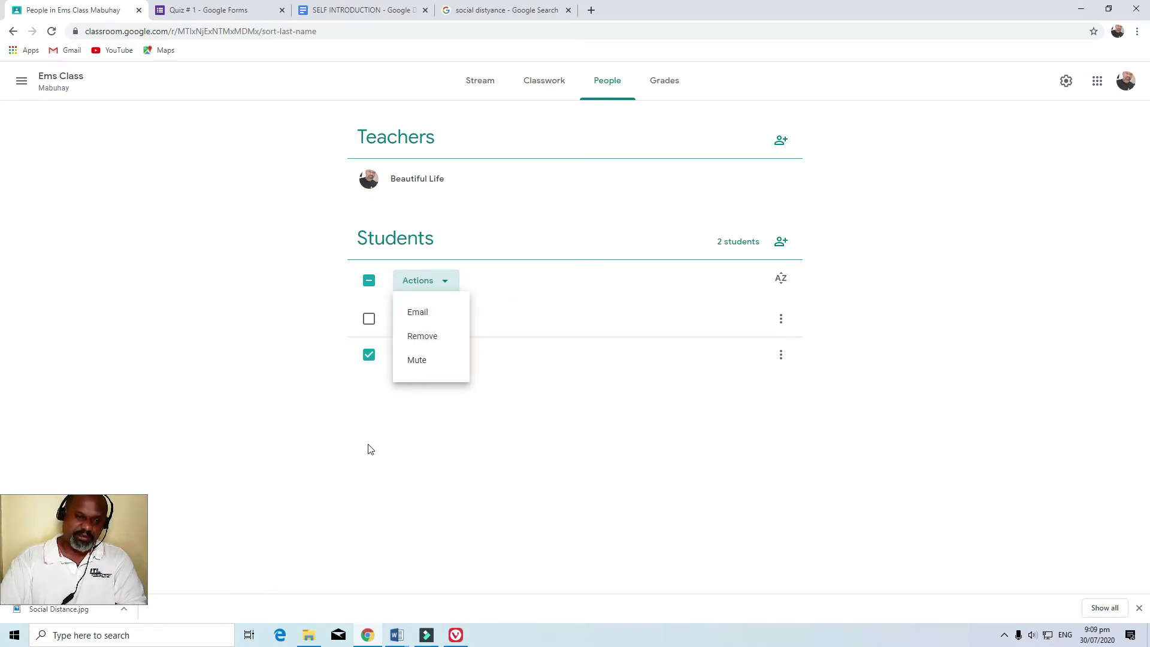
Step: Select both students to examine the actions available for them together, and clear the whole selection
left_click(368, 320)
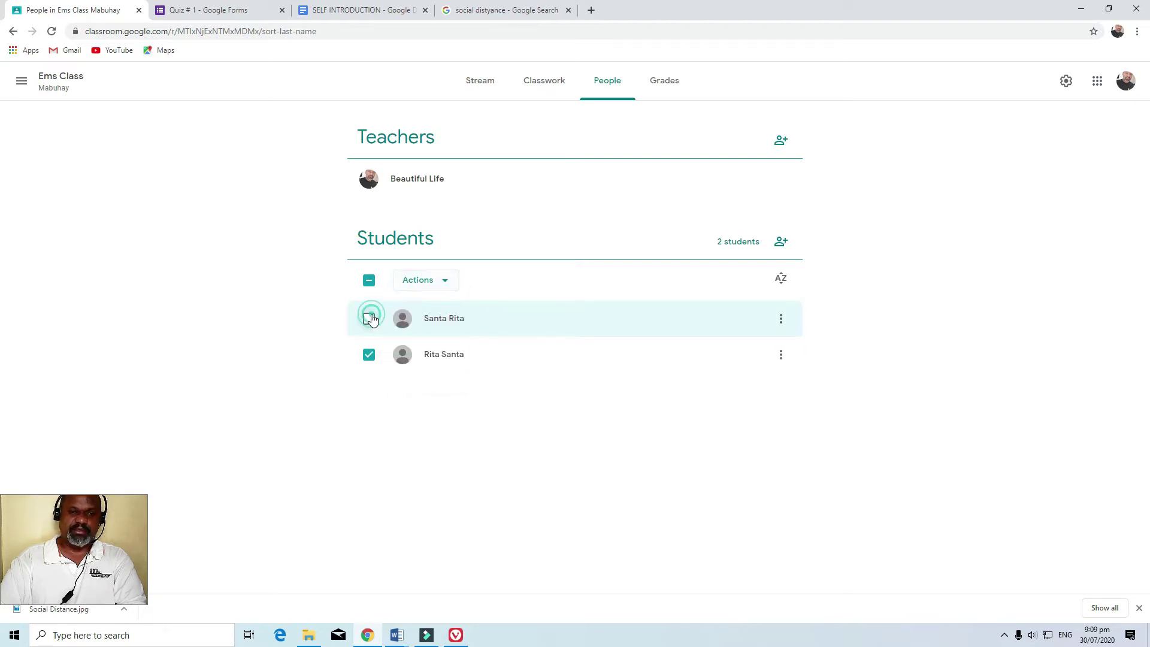
left_click(368, 323)
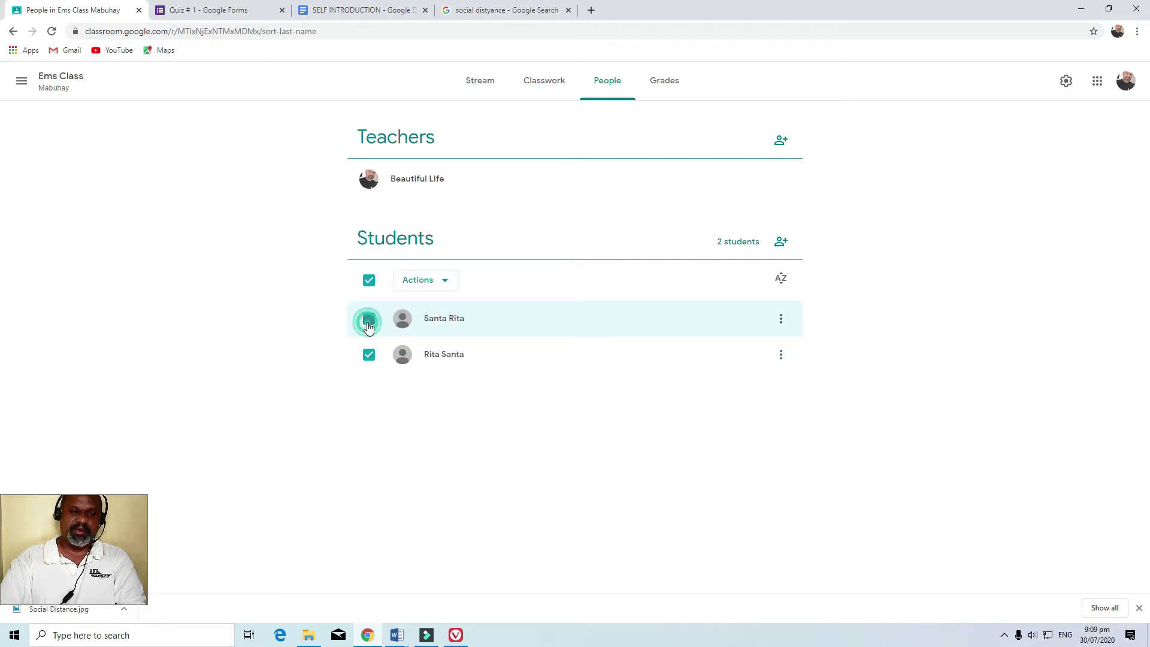
left_click(444, 280)
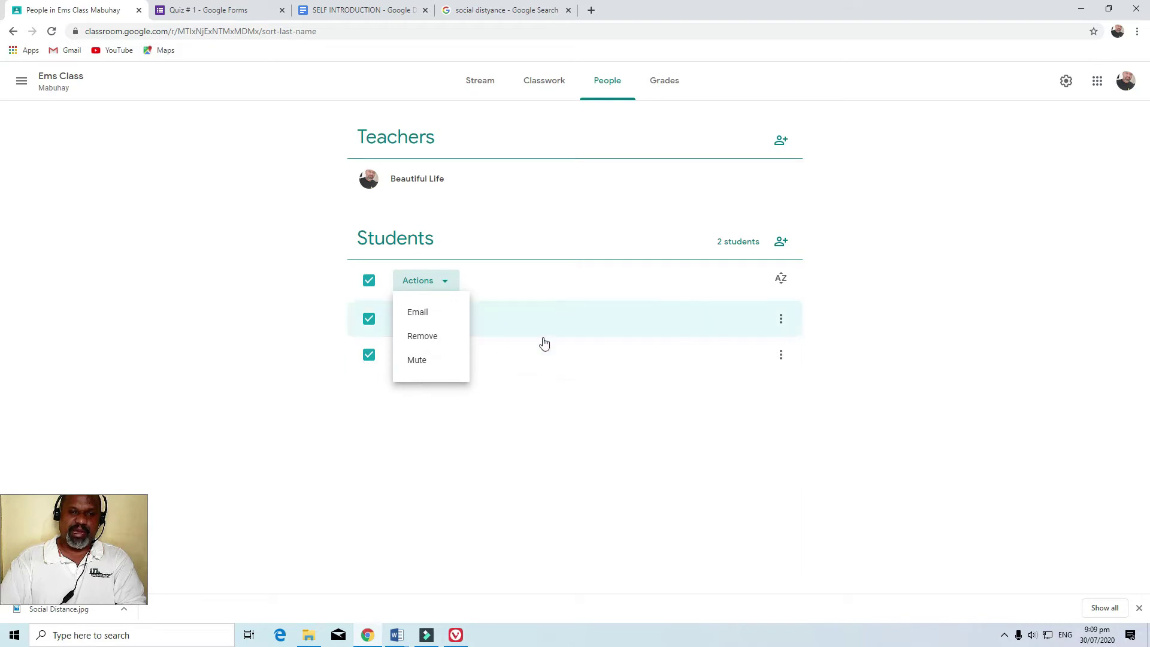
left_click(548, 414)
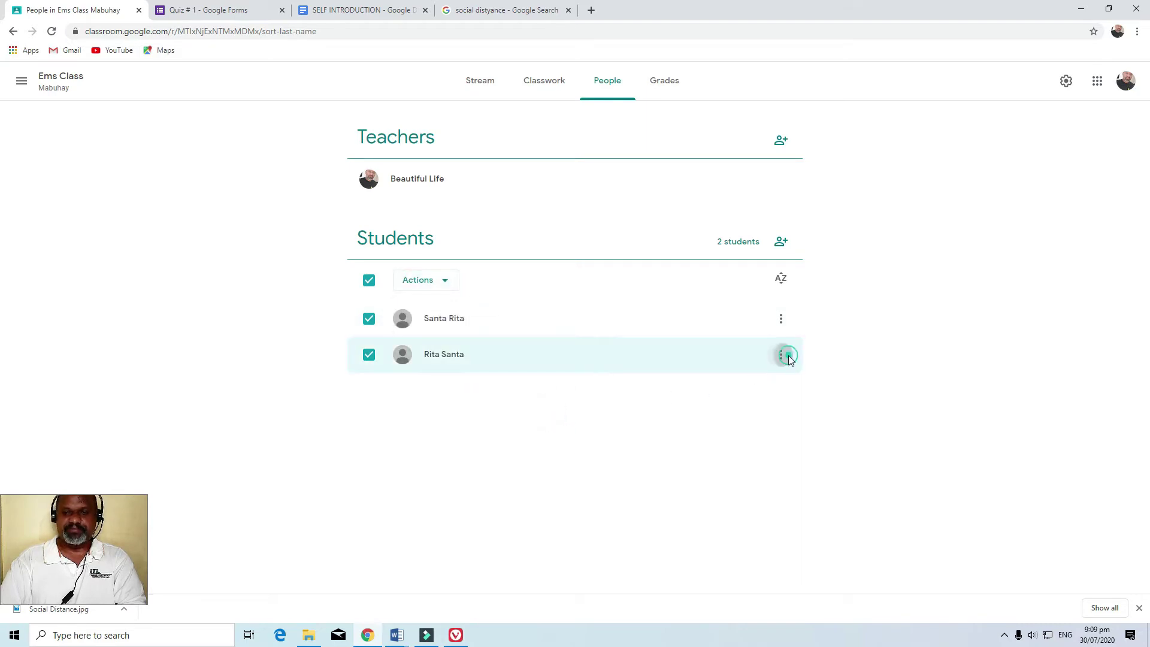
left_click(650, 424)
left_click(369, 281)
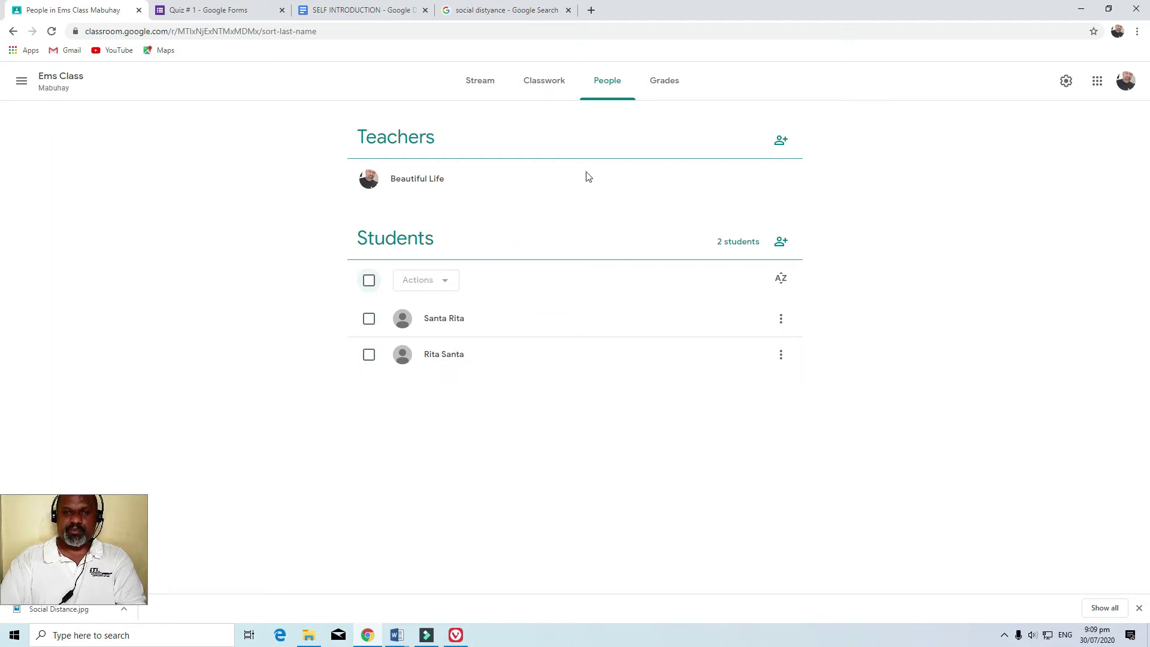
Step: Examine the gradebook's sorting options, submission options and grade cells for the Community Quarantine and Introduce yourself assignments
left_click(681, 91)
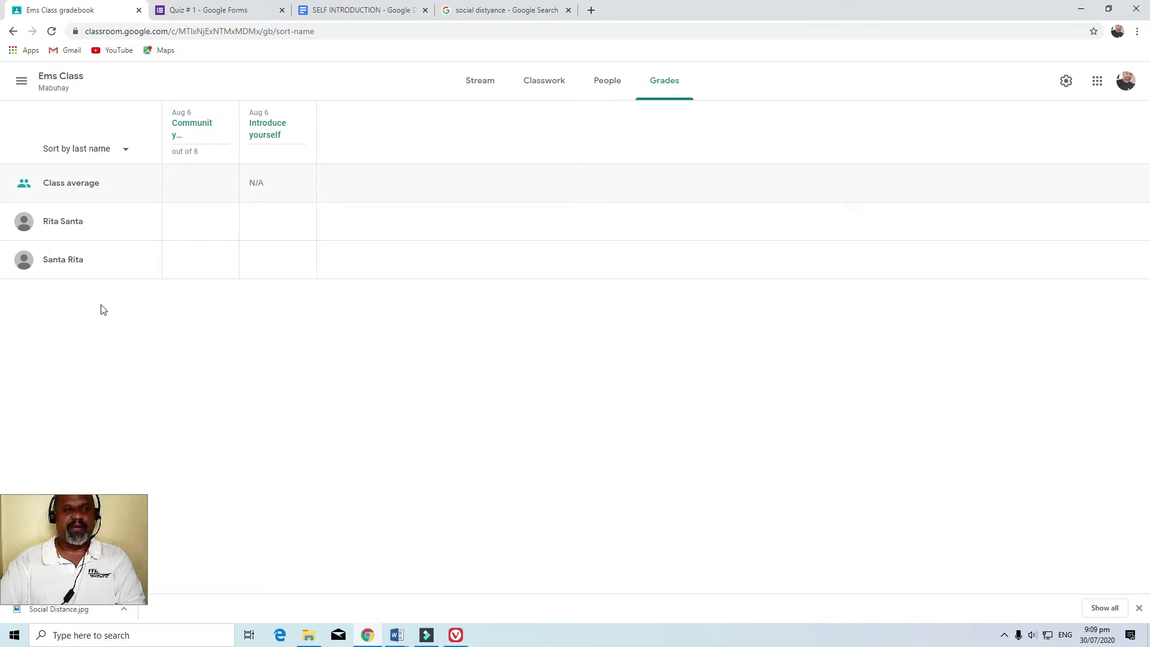
left_click(124, 150)
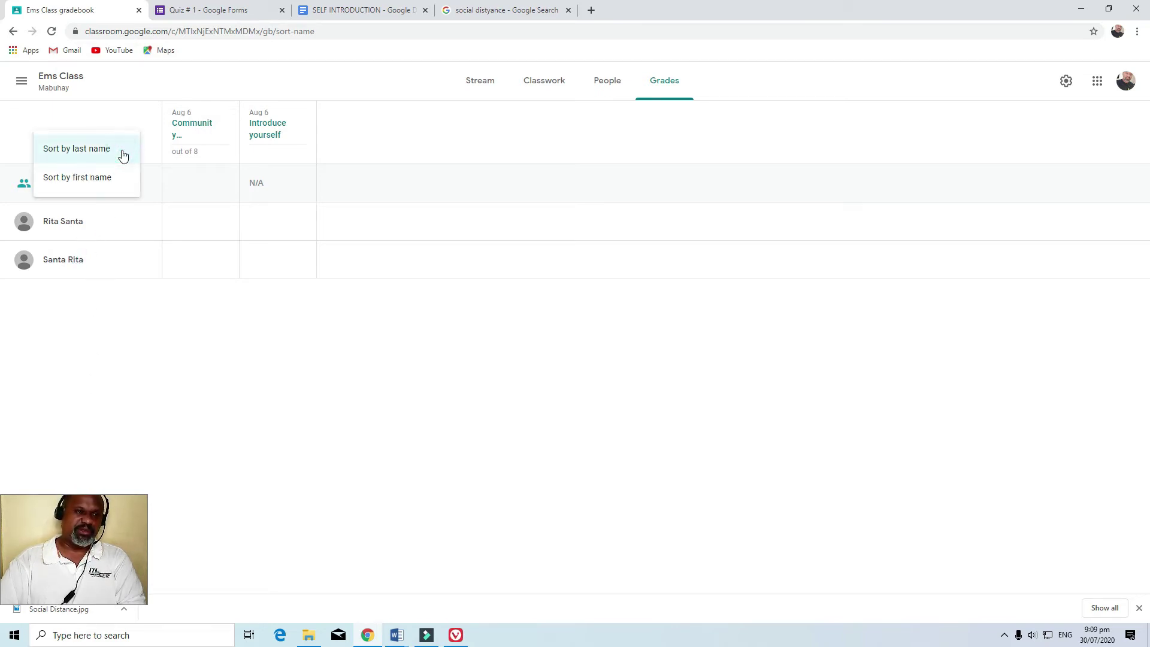
left_click(201, 327)
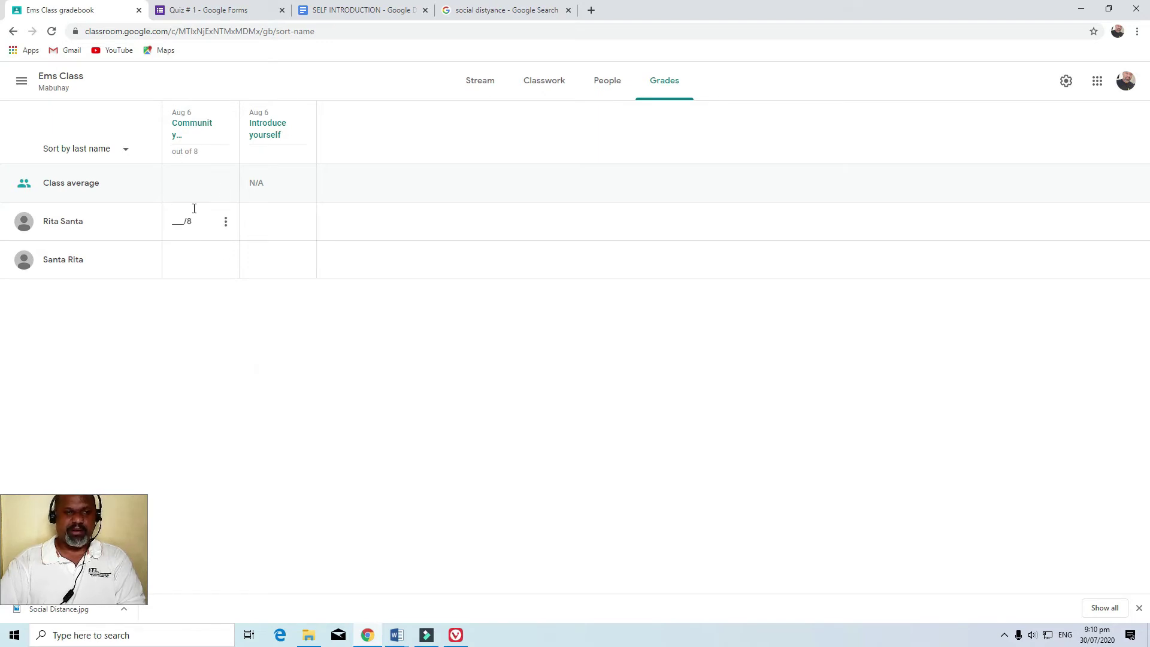
left_click(225, 222)
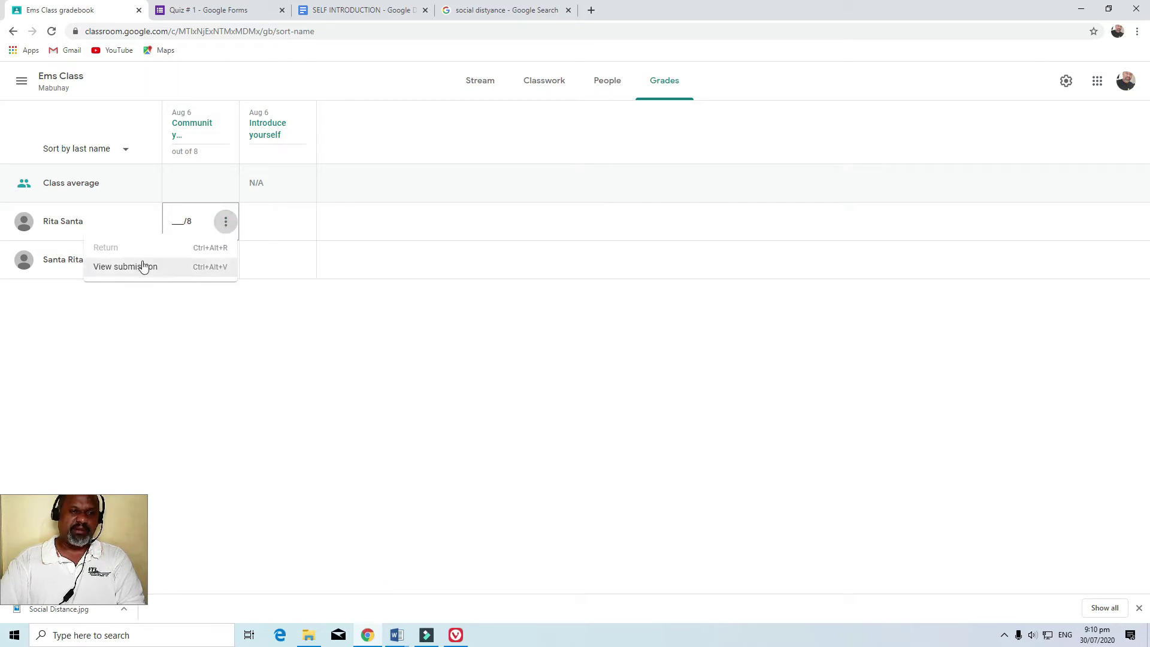
left_click(183, 223)
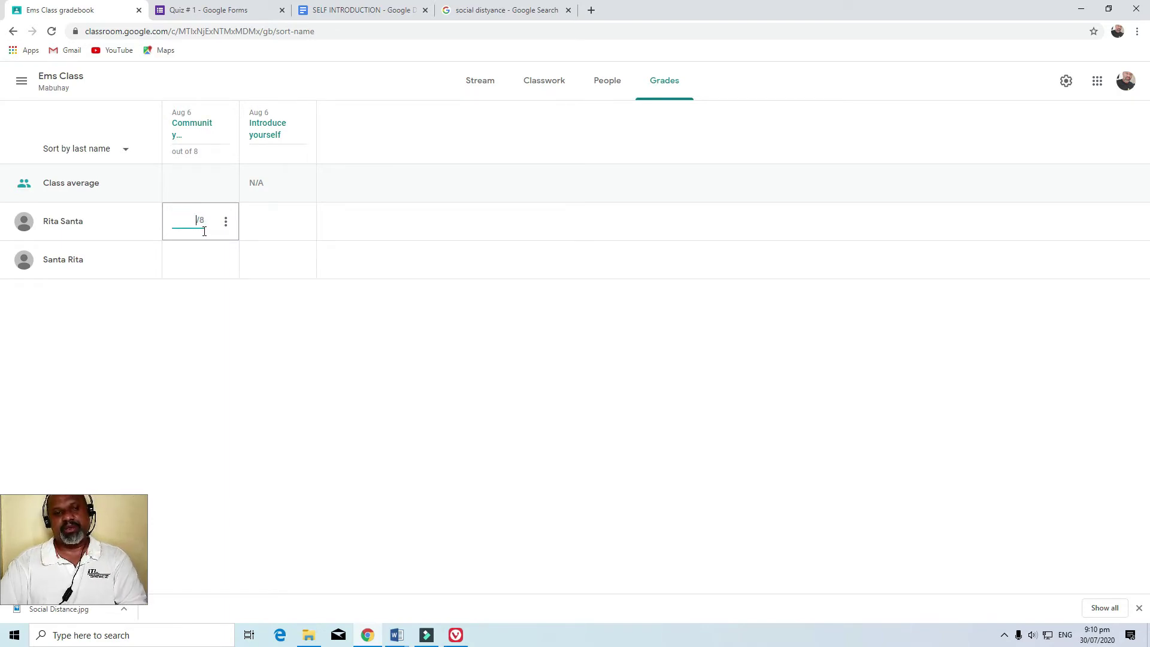
left_click(198, 257)
left_click(273, 229)
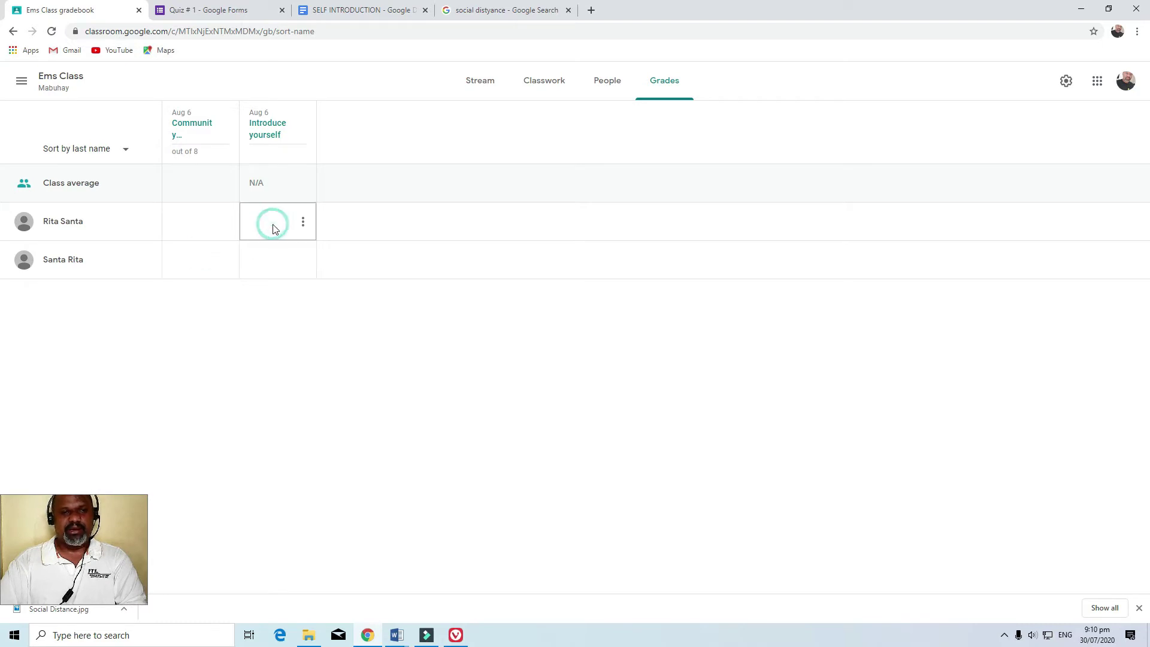
left_click(273, 256)
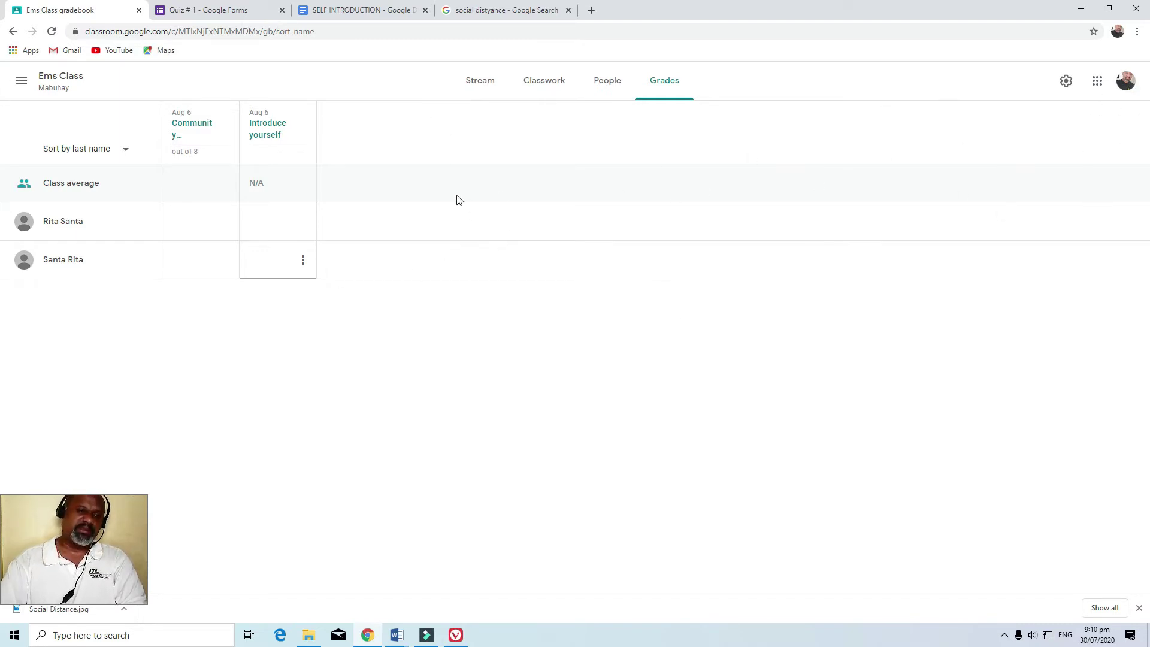
left_click(381, 316)
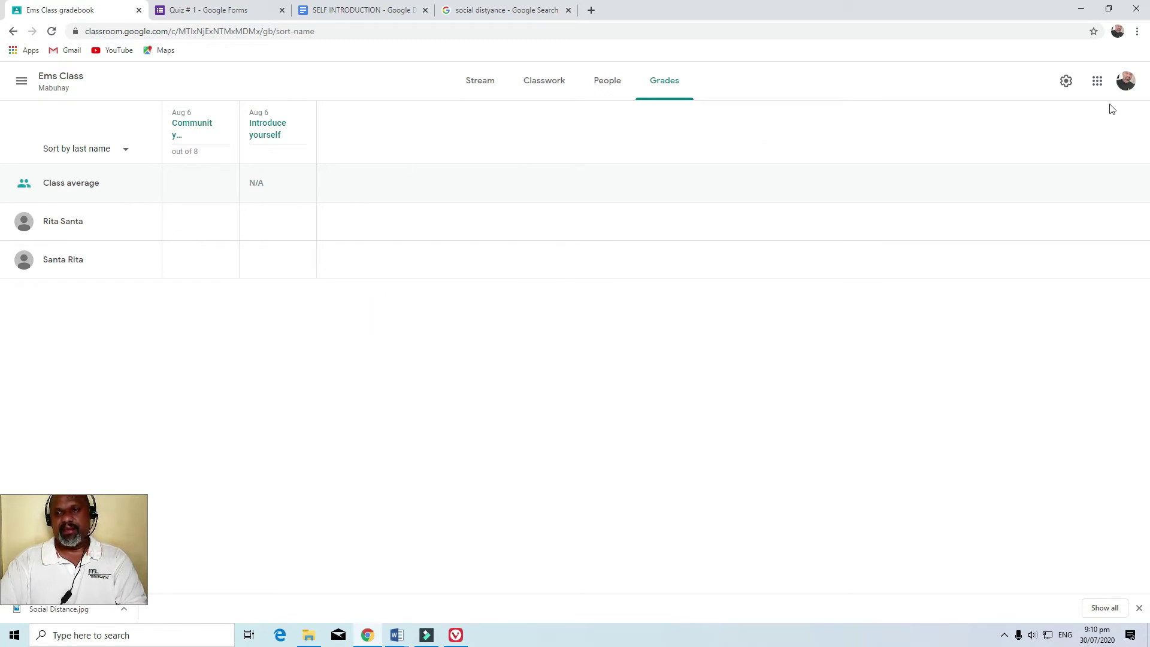
Step: Review the class settings from the class details down to grading, and close them without editing
left_click(1069, 81)
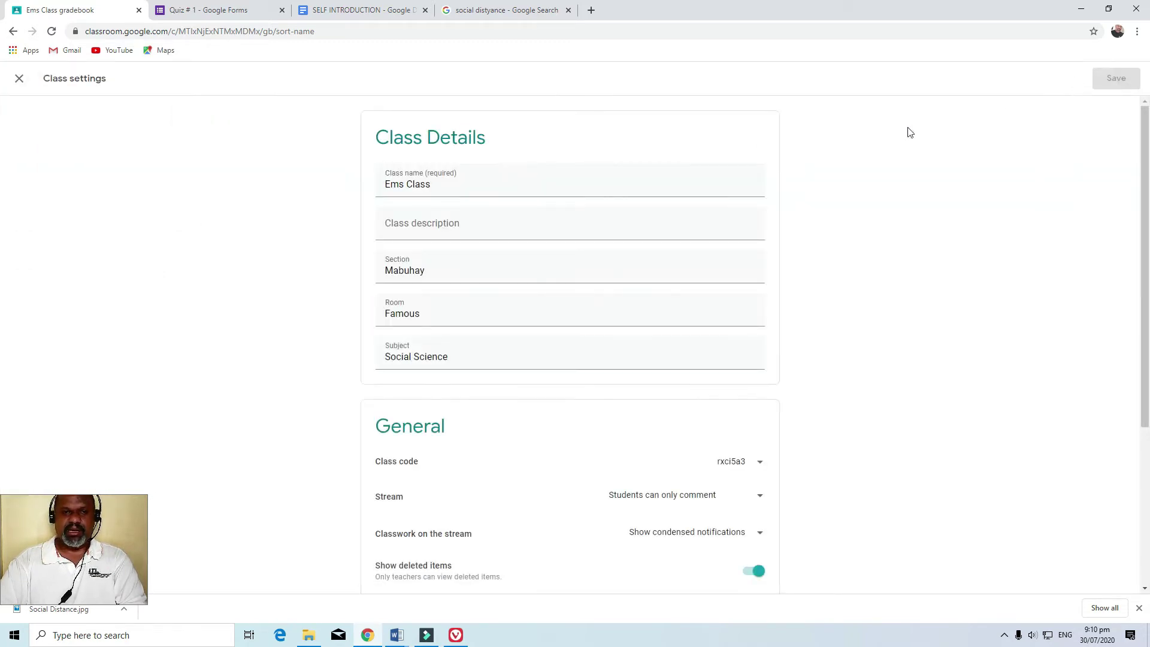
scroll(661, 205, "down", 1)
scroll(688, 300, "down", 3)
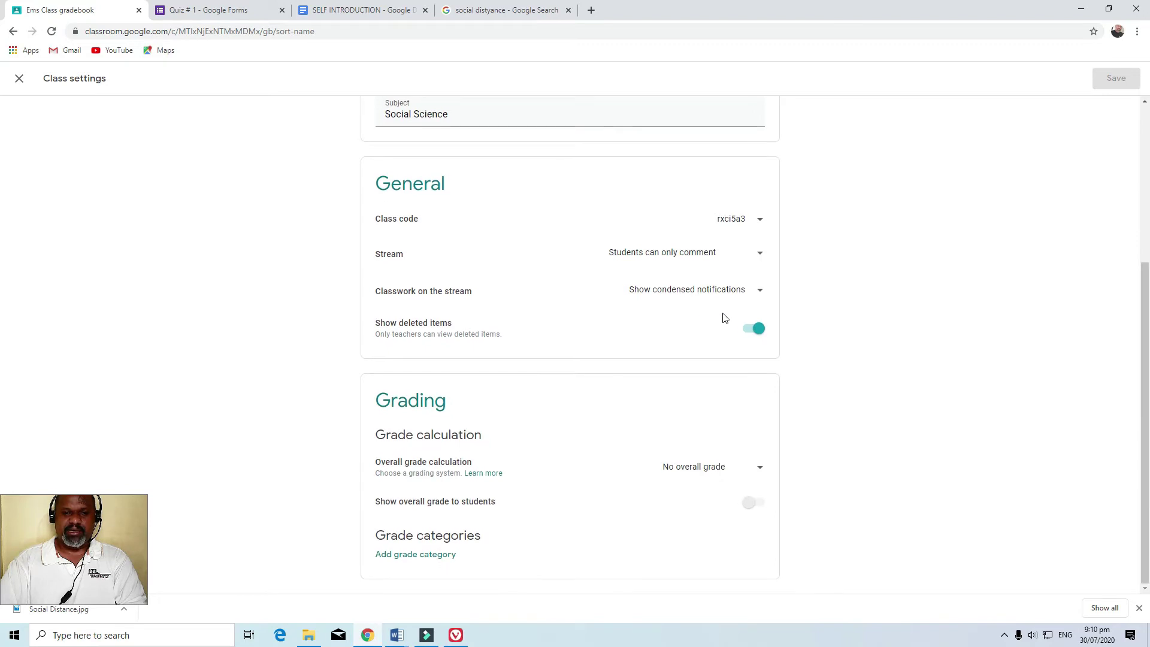
scroll(721, 316, "up", 5)
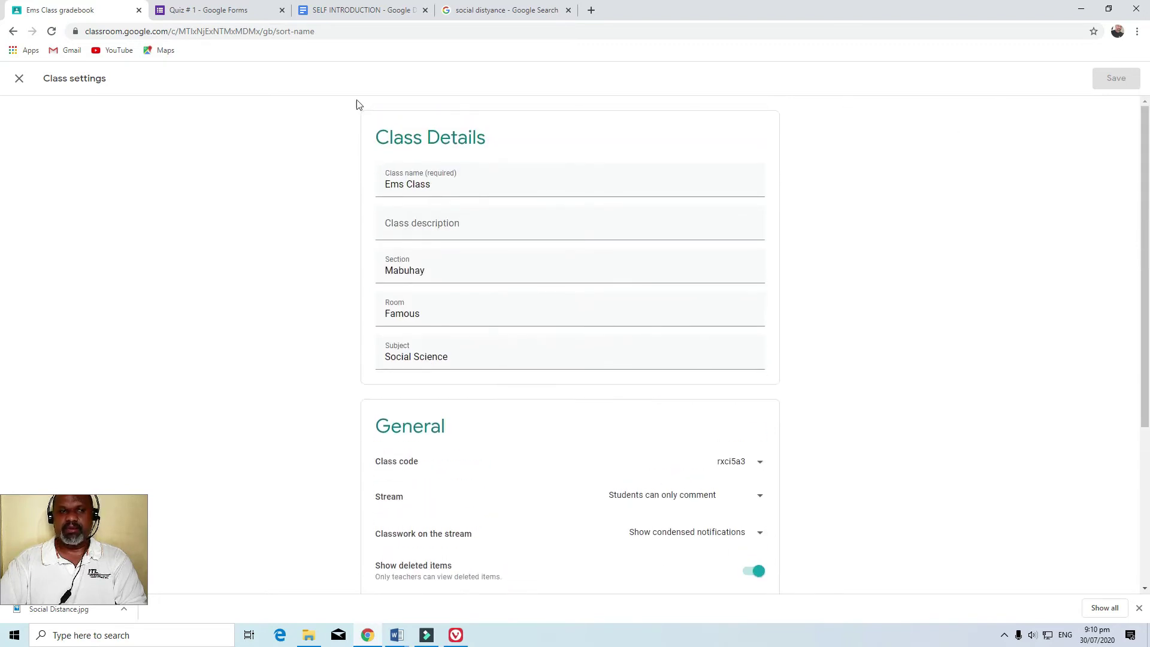
left_click(20, 79)
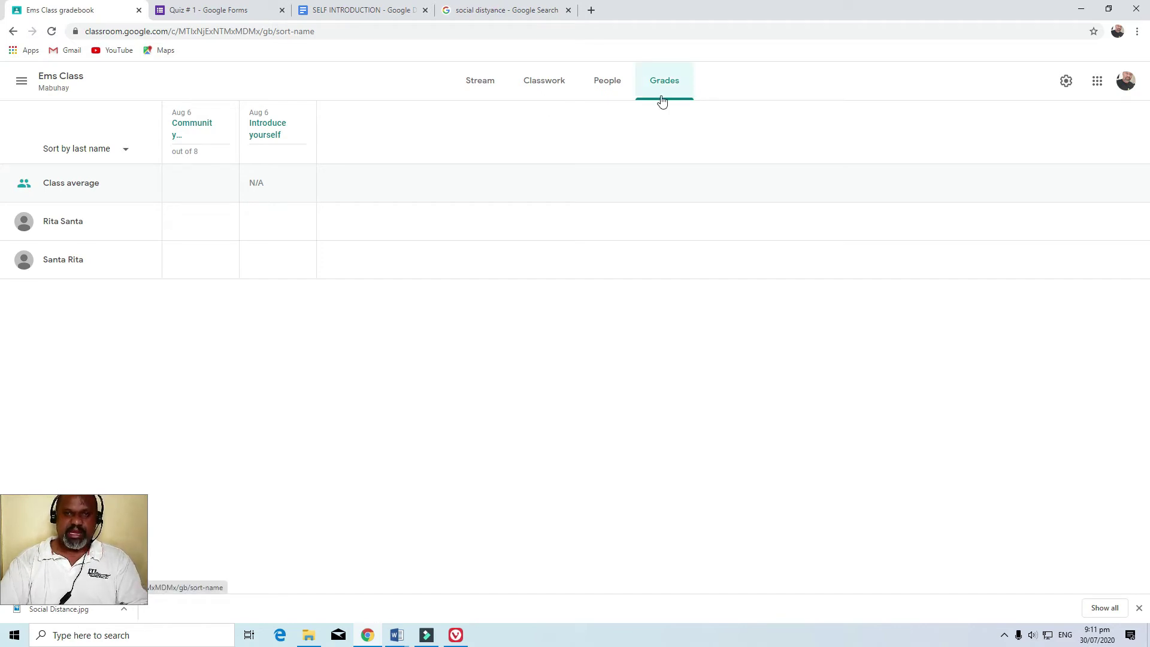
Step: Look through the class stream and the full list of assigned work, checking both the reviewed and to-review lists
left_click(483, 88)
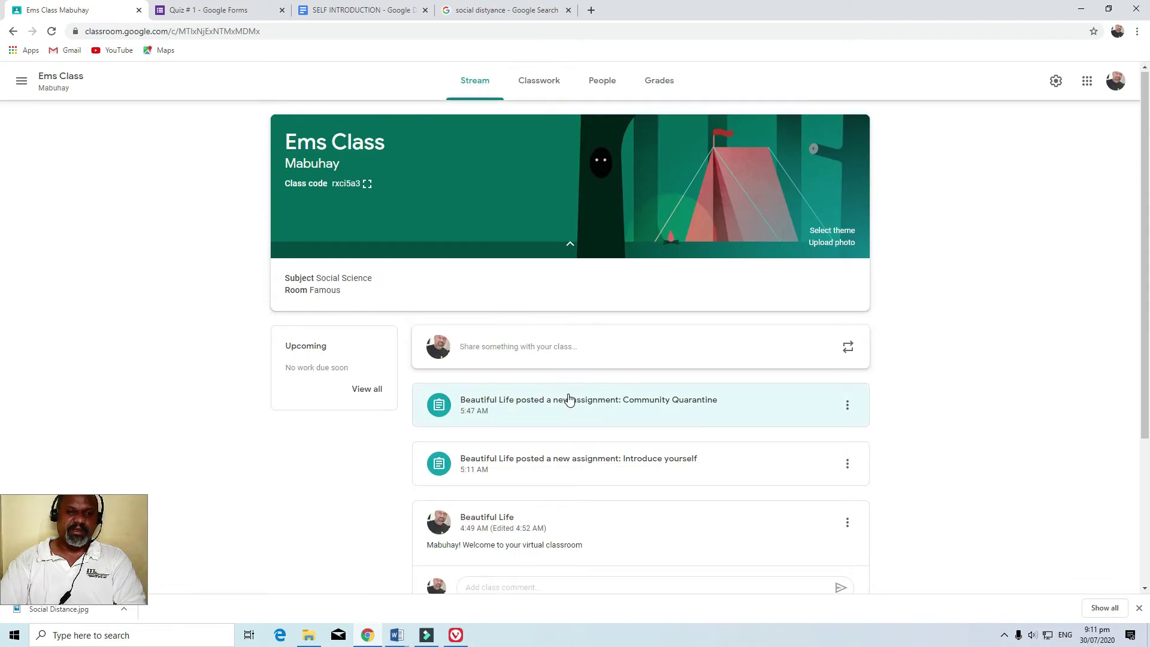
scroll(569, 400, "down", 2)
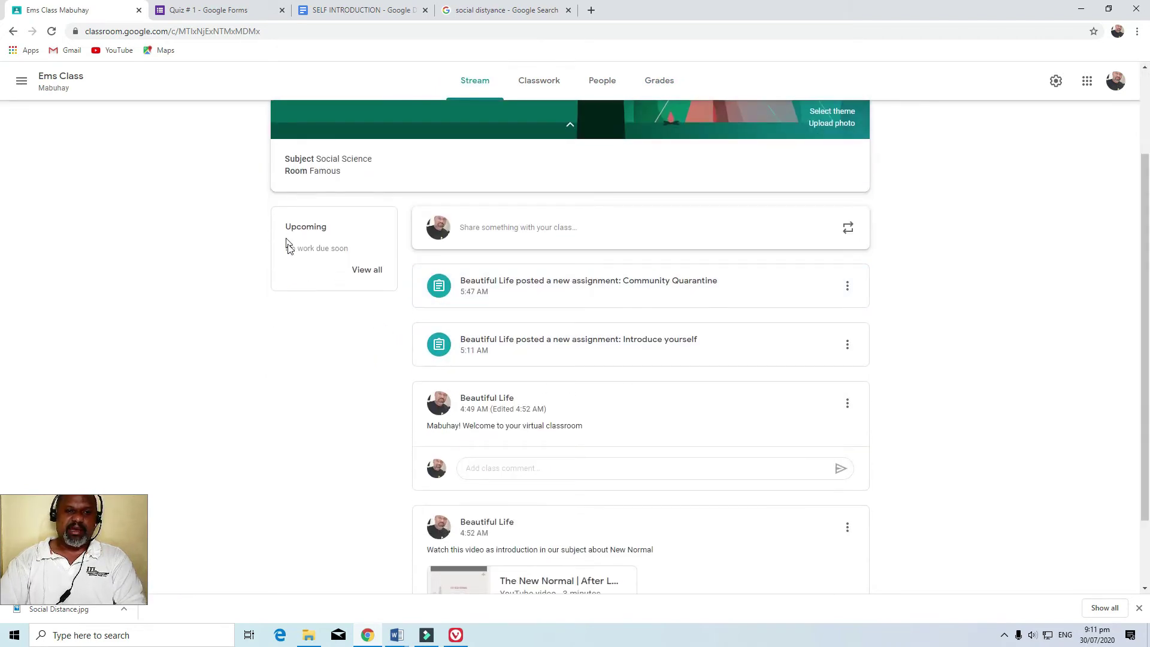
left_click(362, 273)
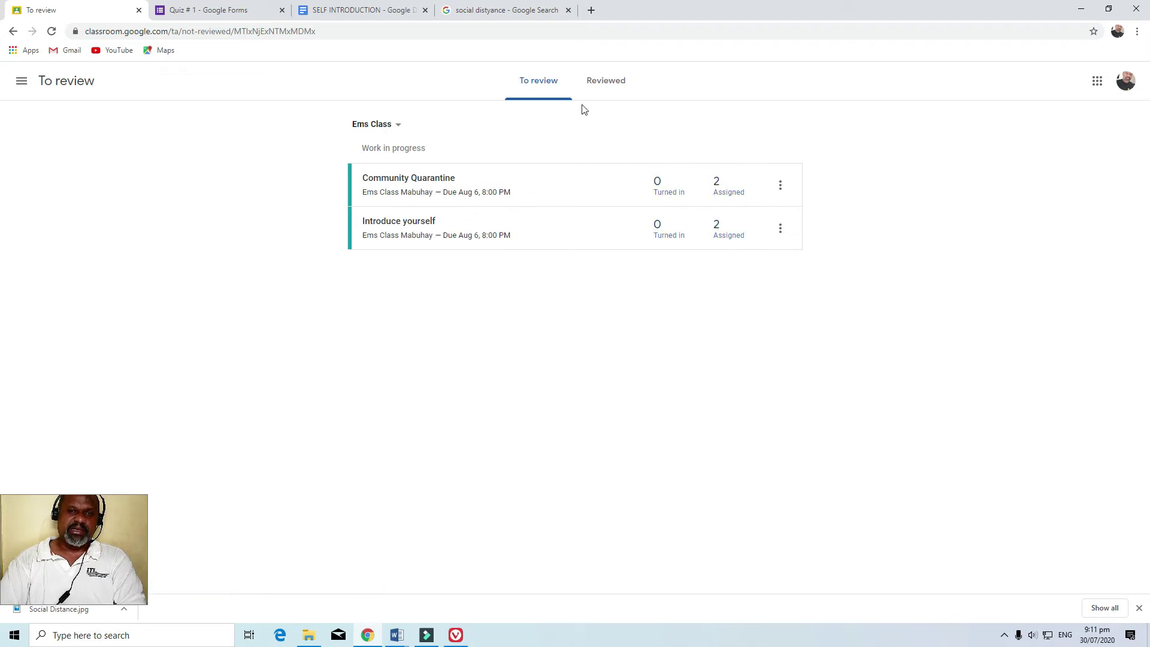
left_click(603, 89)
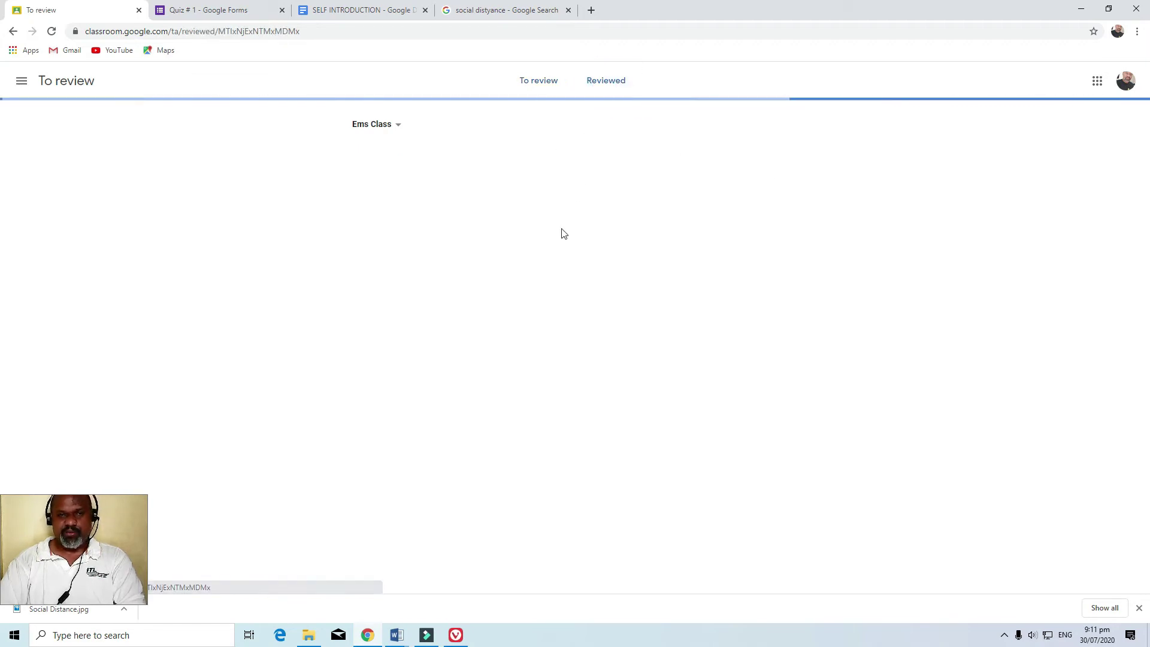
left_click(513, 85)
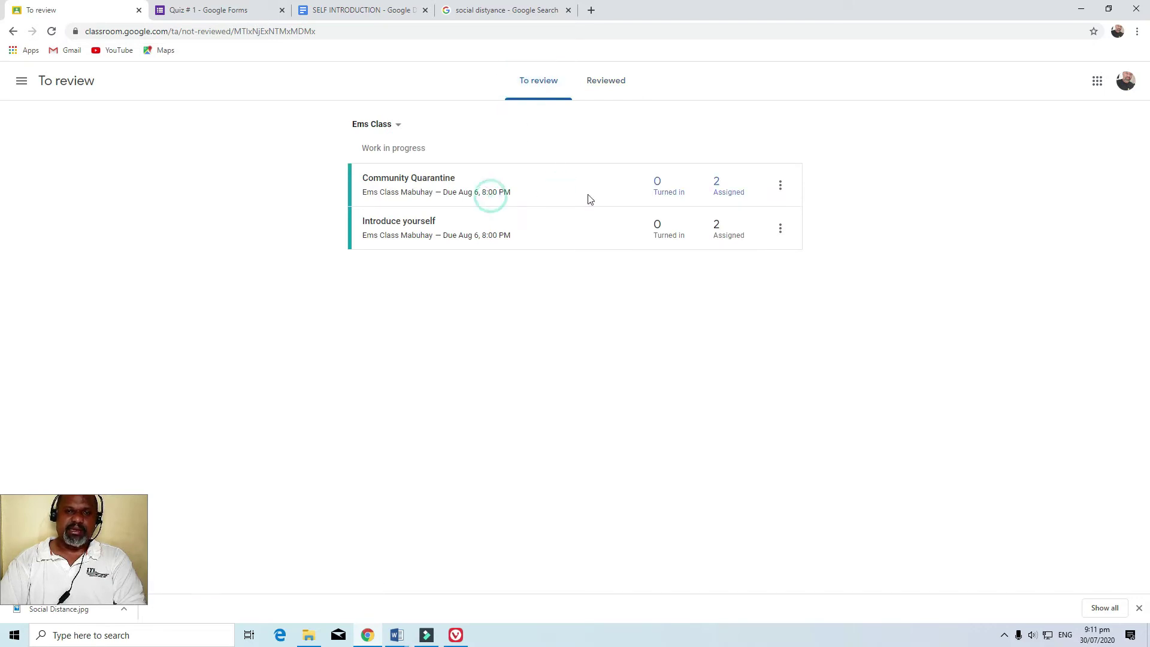
Step: Mark the Community Quarantine assignment as reviewed
left_click(779, 187)
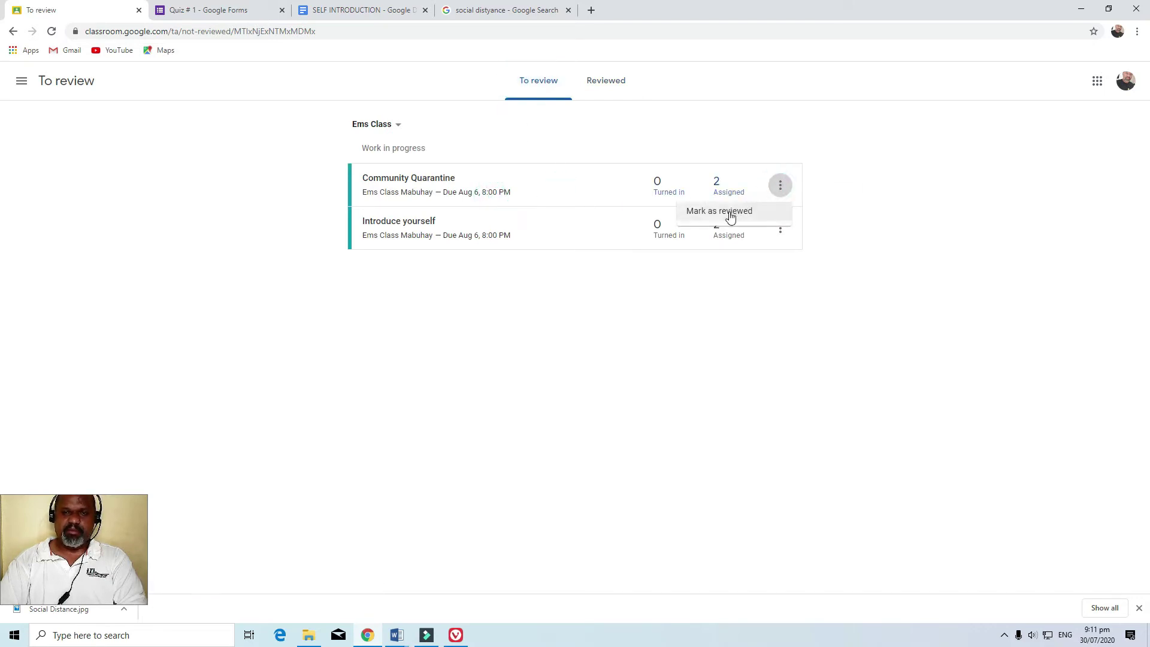
left_click(730, 215)
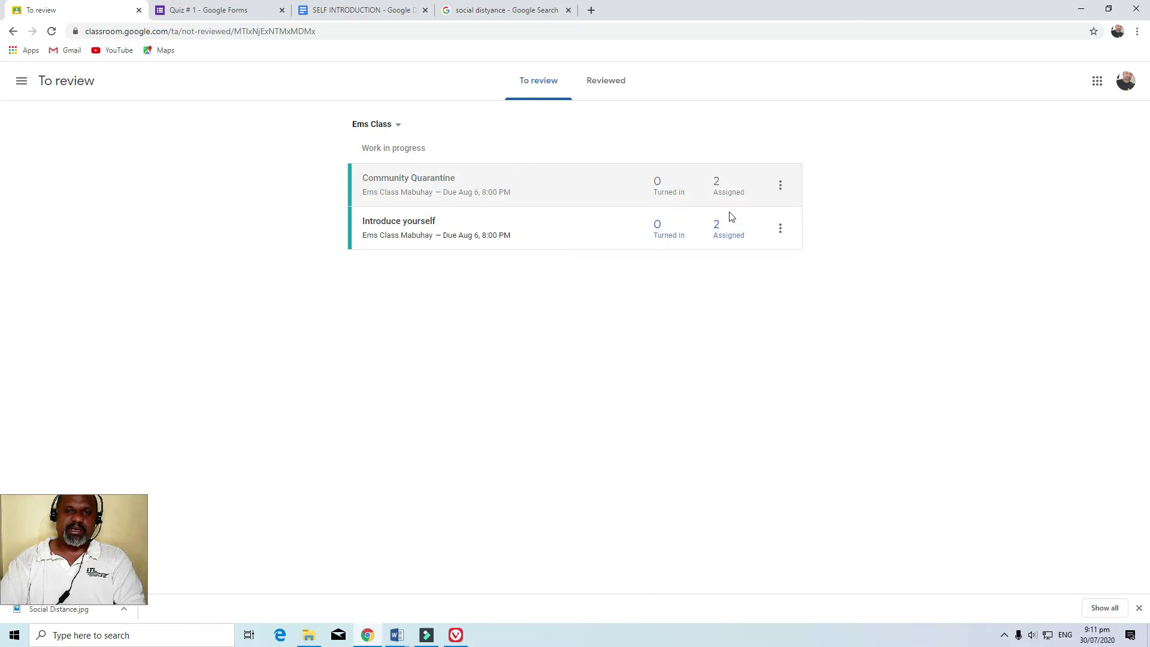
Step: Compare the reviewed and to-review work lists for Ems Class, and check the choices of the class filter
left_click(627, 79)
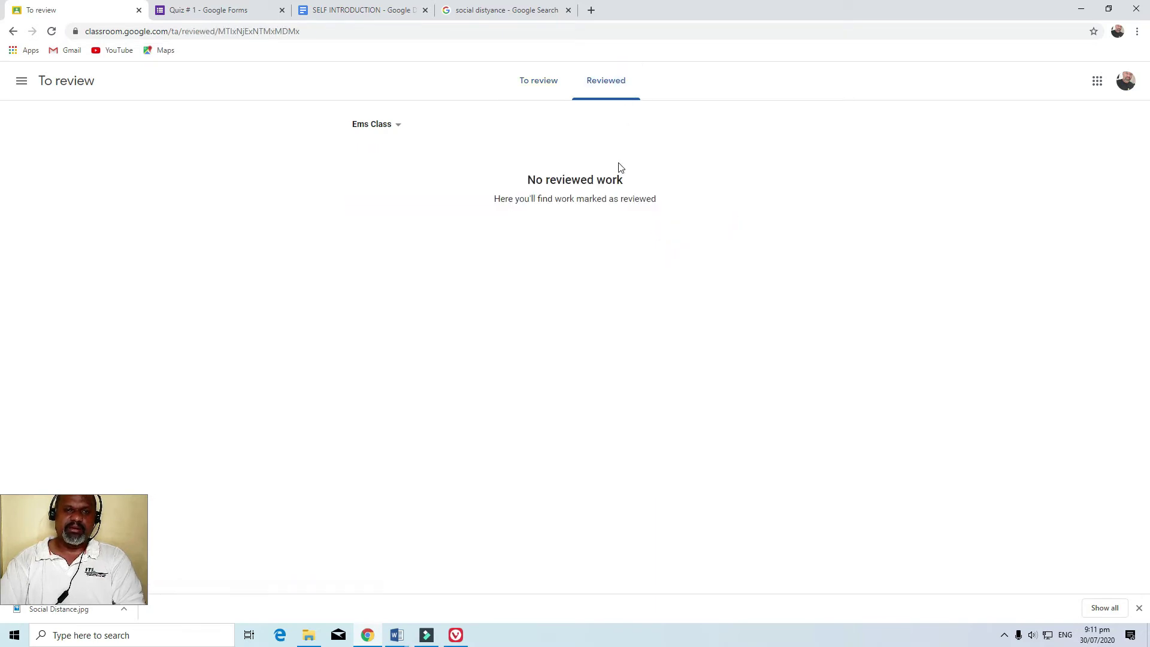
left_click(400, 124)
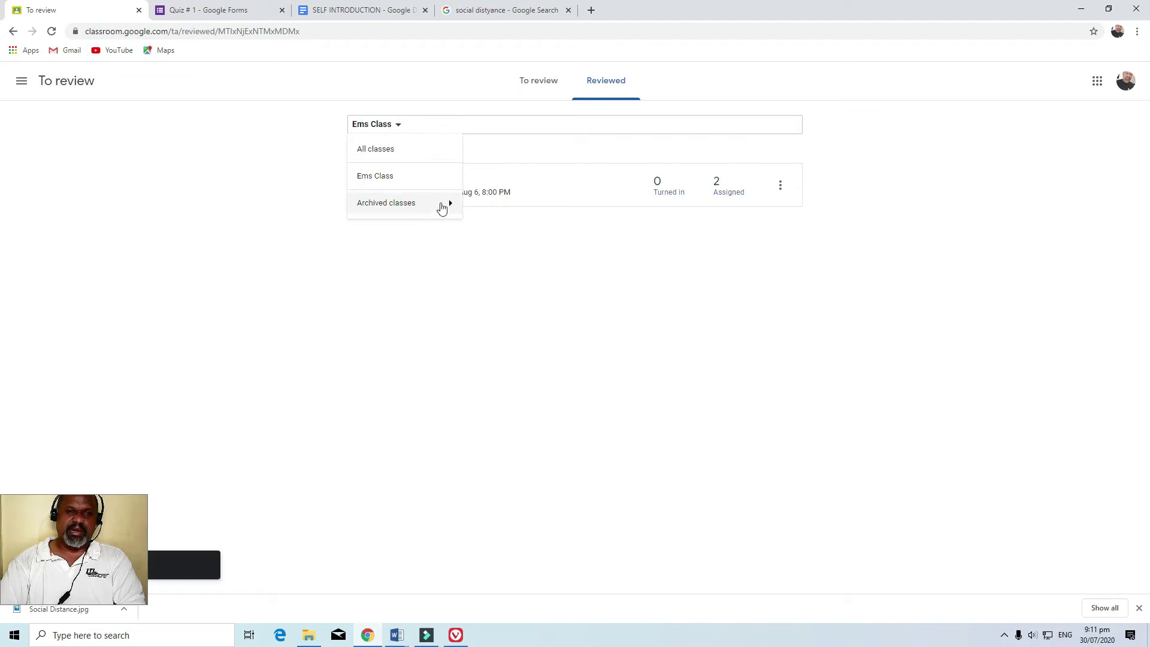
mouse_move(441, 204)
left_click(617, 239)
left_click(527, 89)
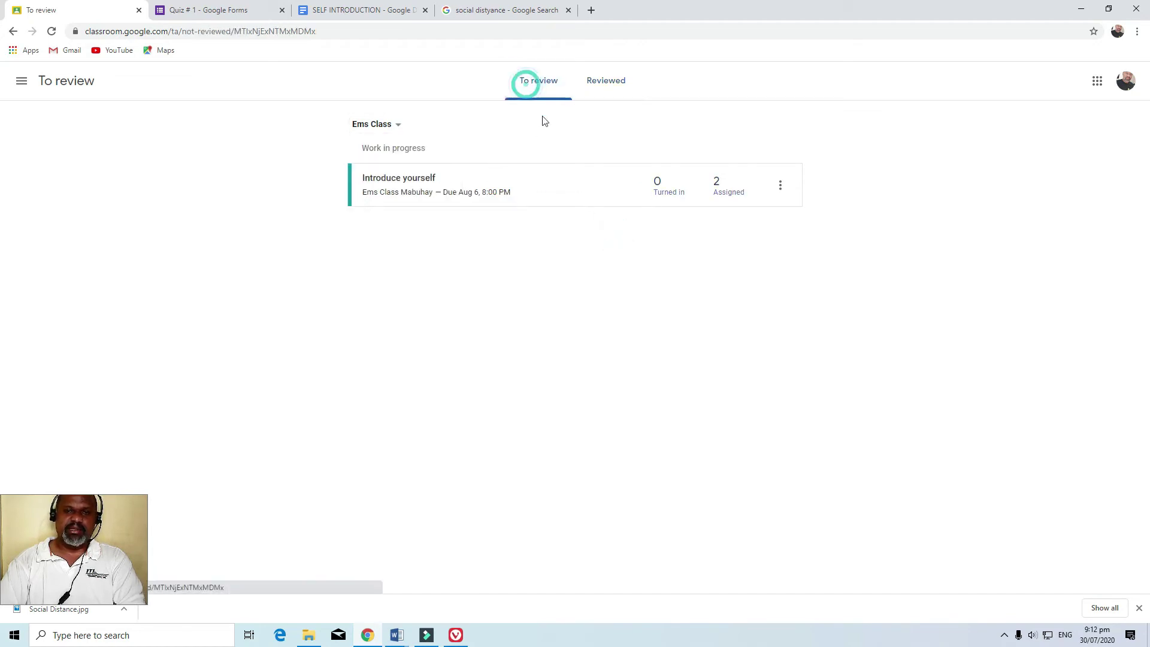
left_click(597, 78)
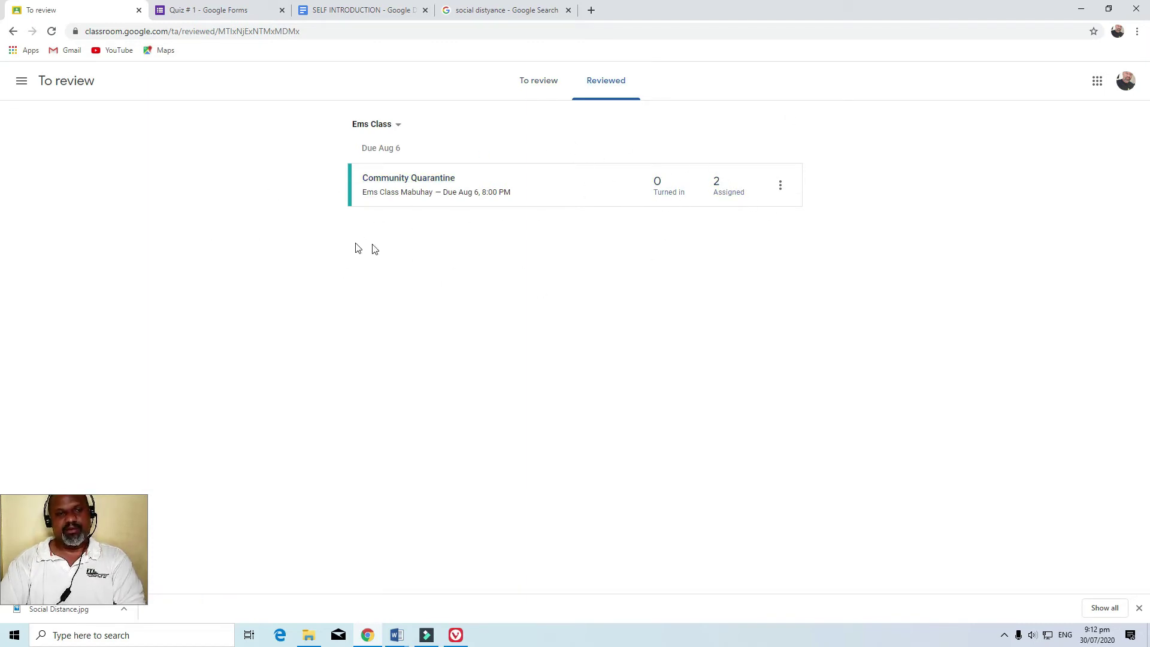
Step: Leave the reviewed list and show the work to review for all classes
left_click(13, 31)
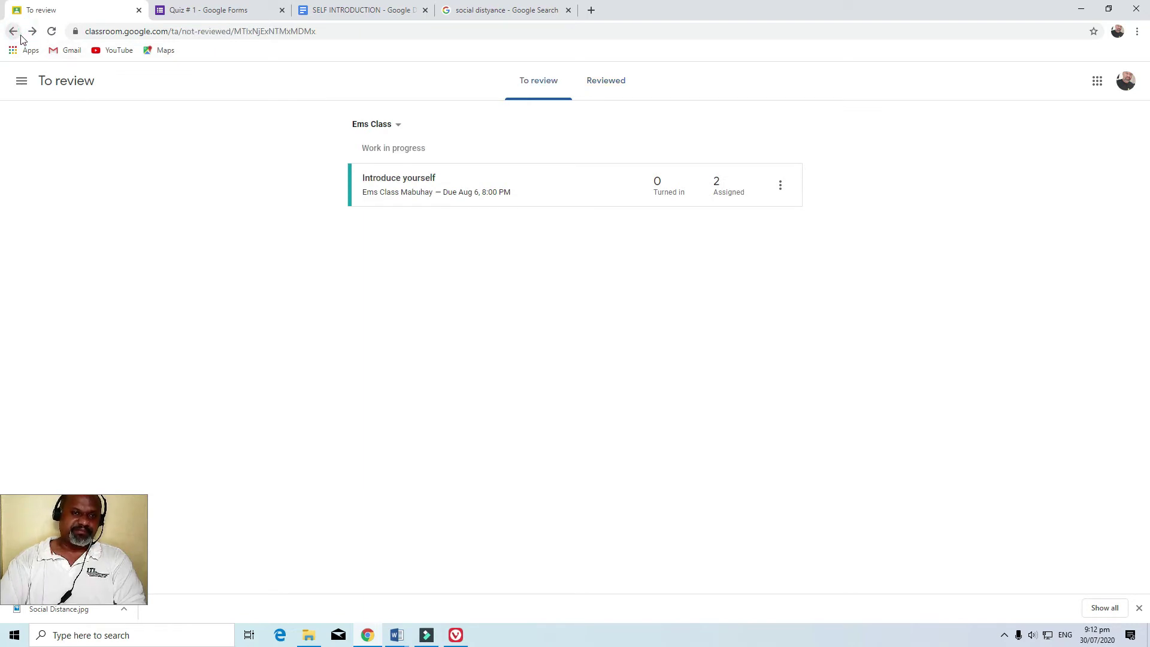
left_click(13, 31)
left_click(13, 31)
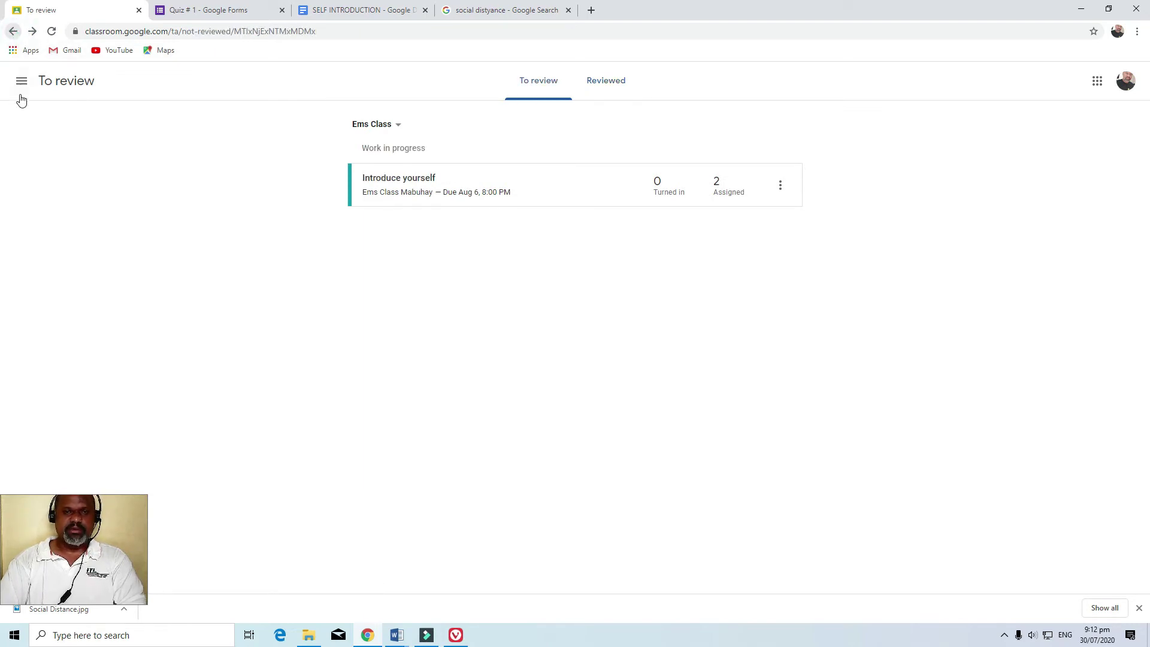
left_click(21, 83)
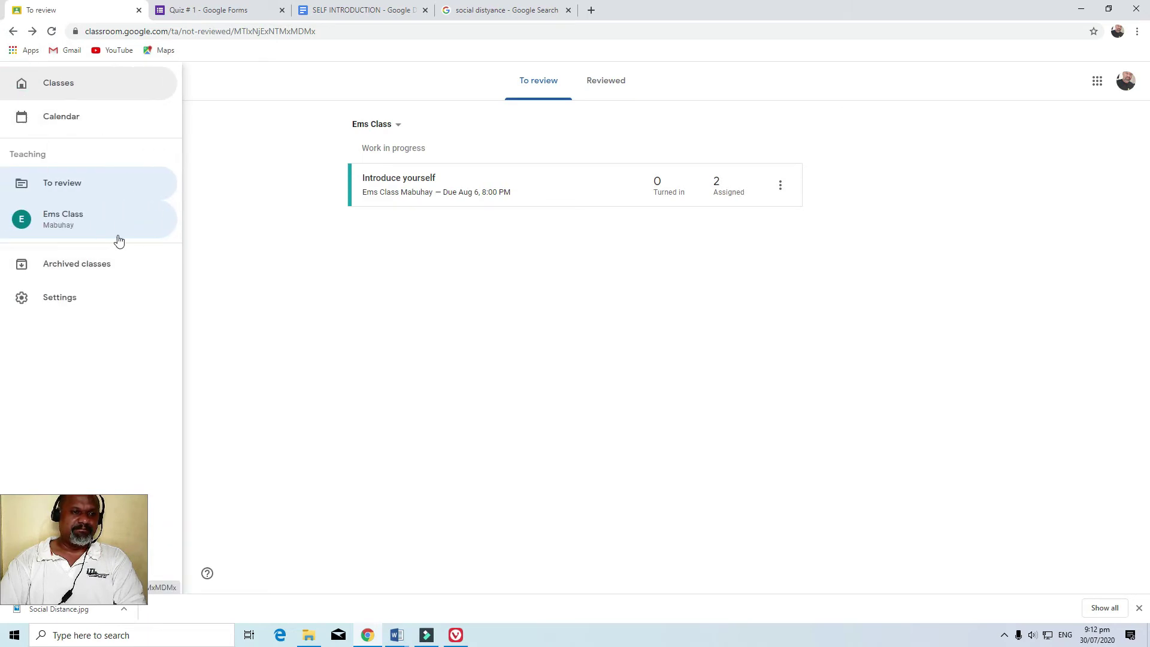
left_click(87, 185)
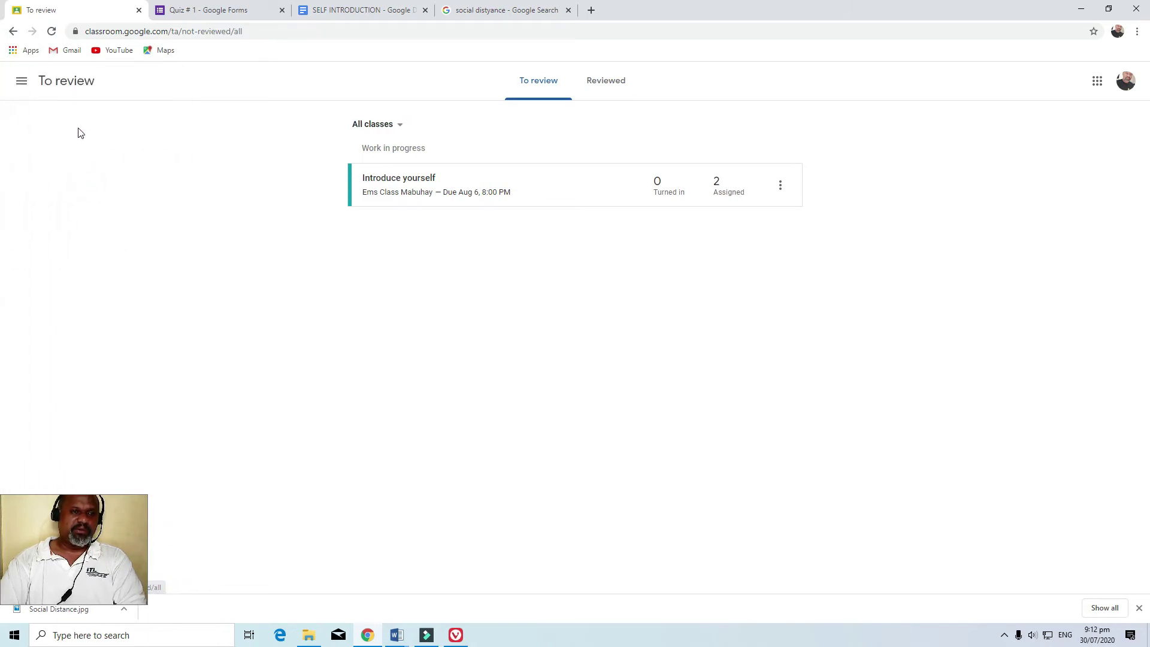
Step: View the overview of all classes and the weekly calendar for all classes
left_click(20, 81)
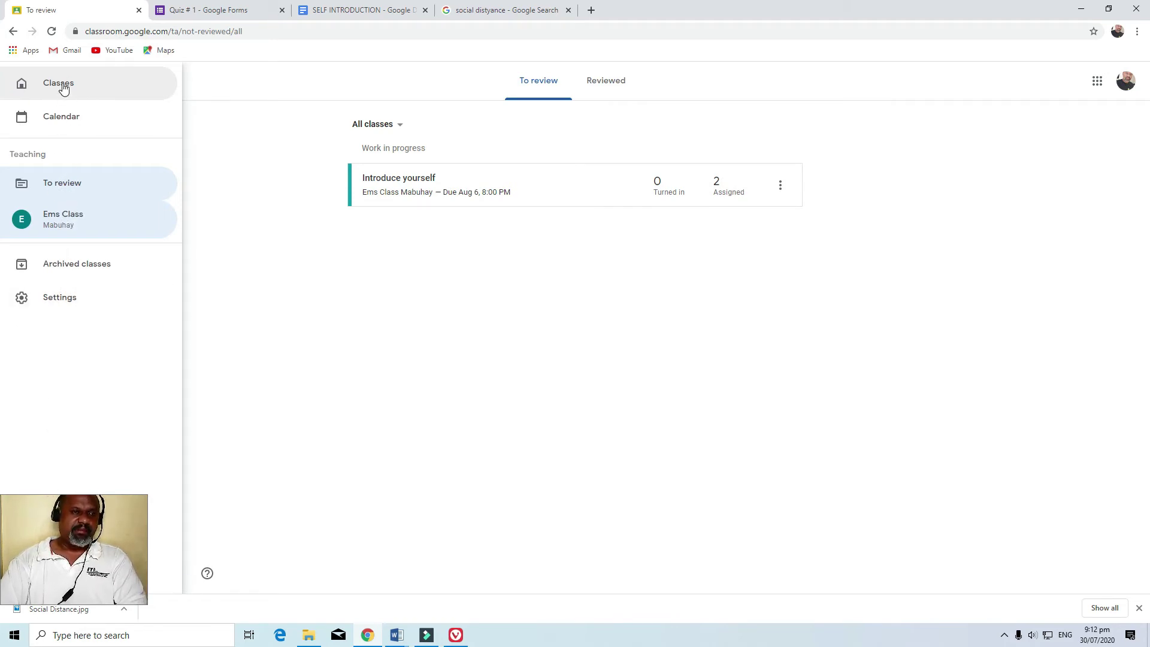
left_click(63, 88)
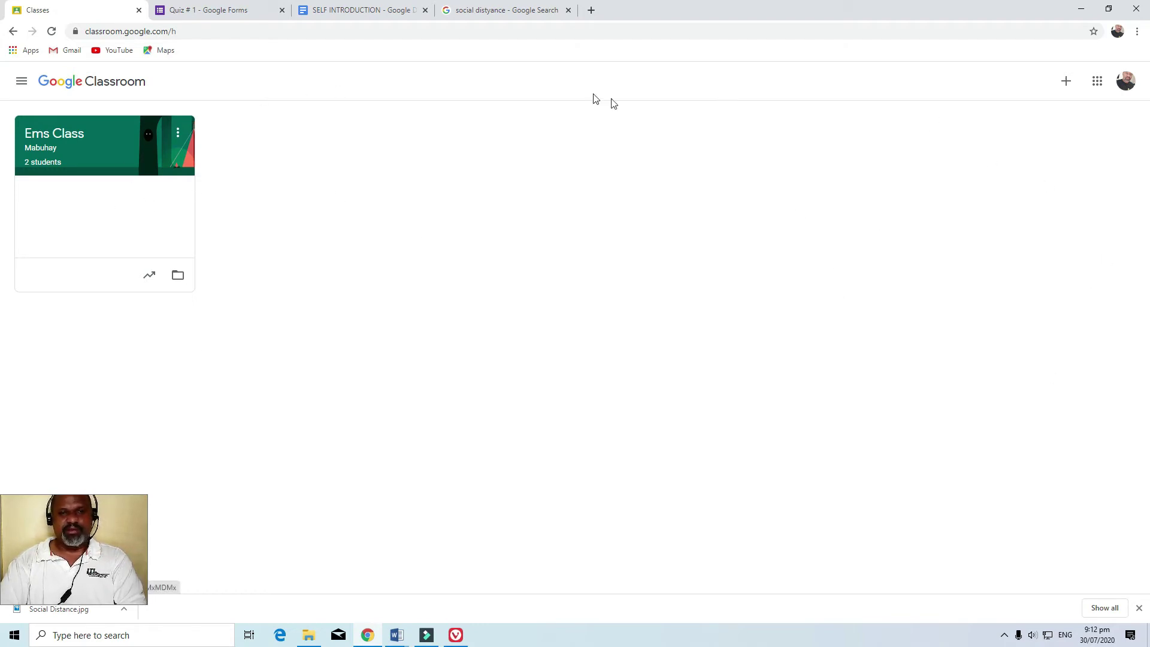
left_click(22, 82)
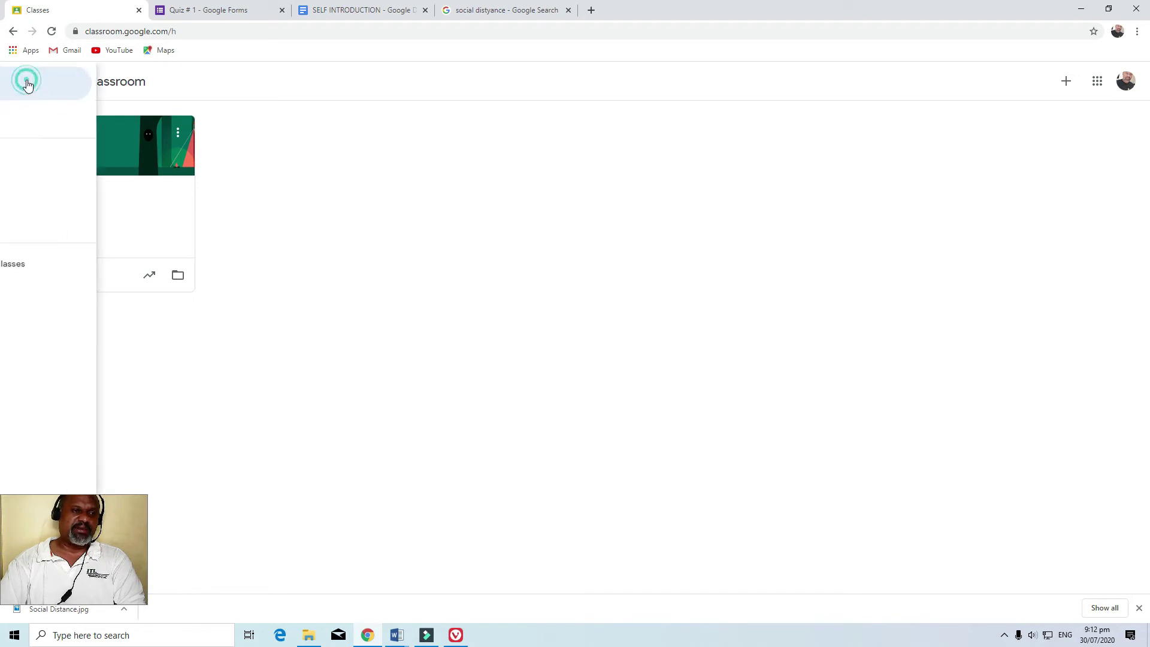
left_click(40, 118)
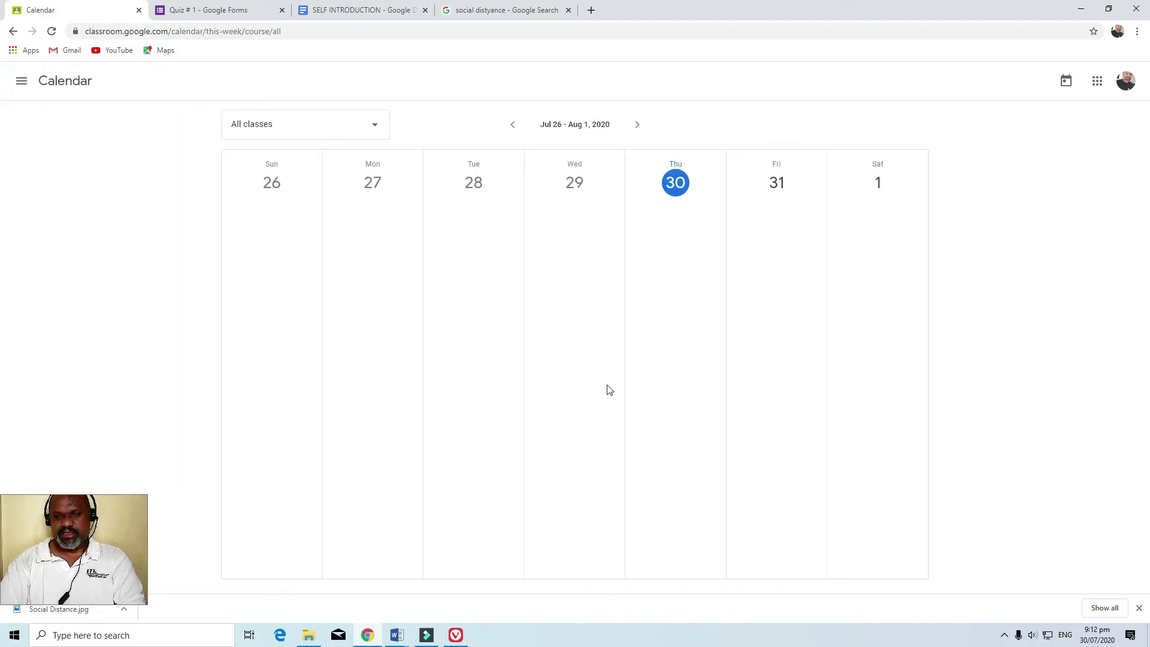
Step: Look through the Ems Class stream and check the options available for the Community Quarantine assignment post
left_click(22, 81)
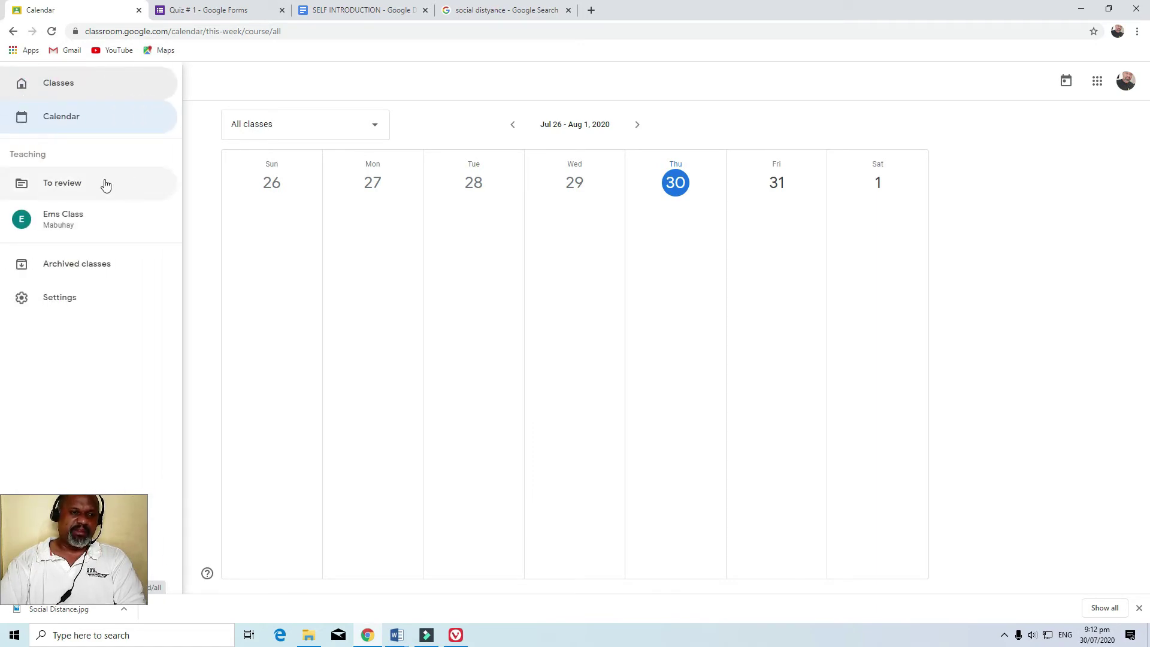
left_click(39, 225)
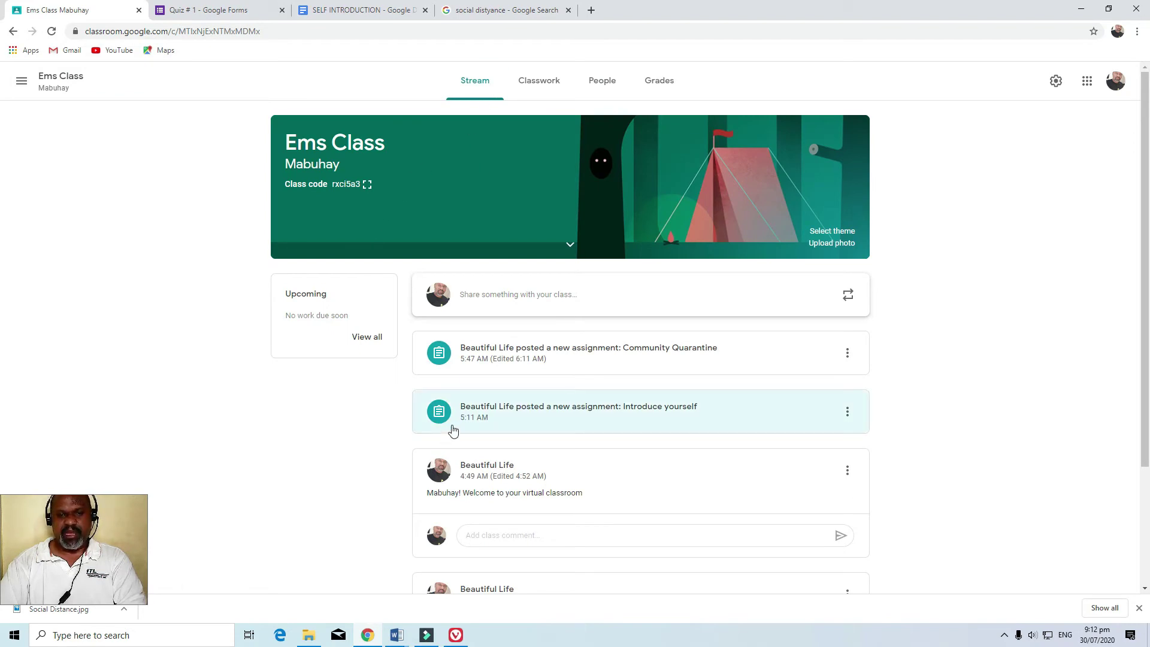
scroll(974, 308, "down", 3)
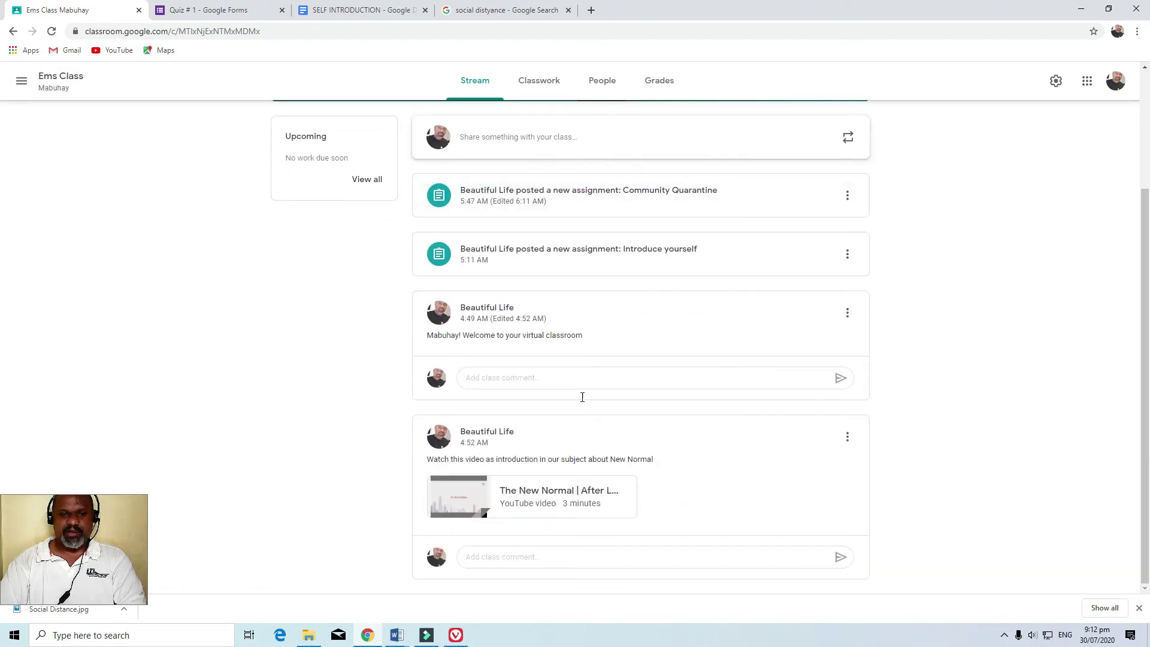
scroll(525, 336, "up", 2)
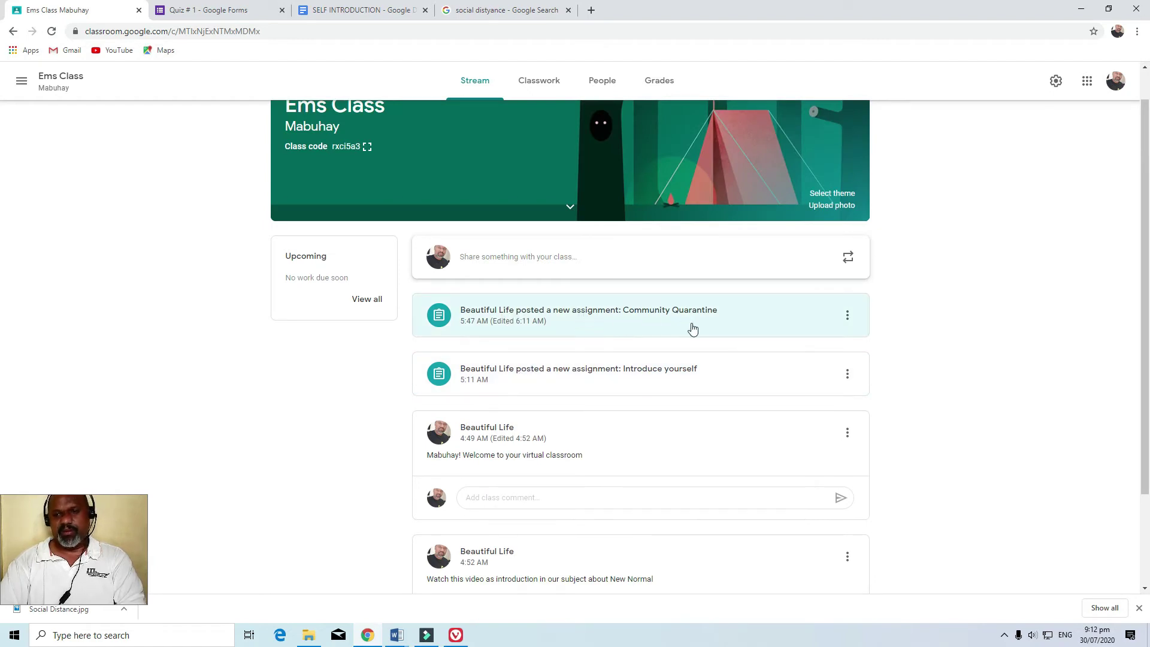
left_click(851, 316)
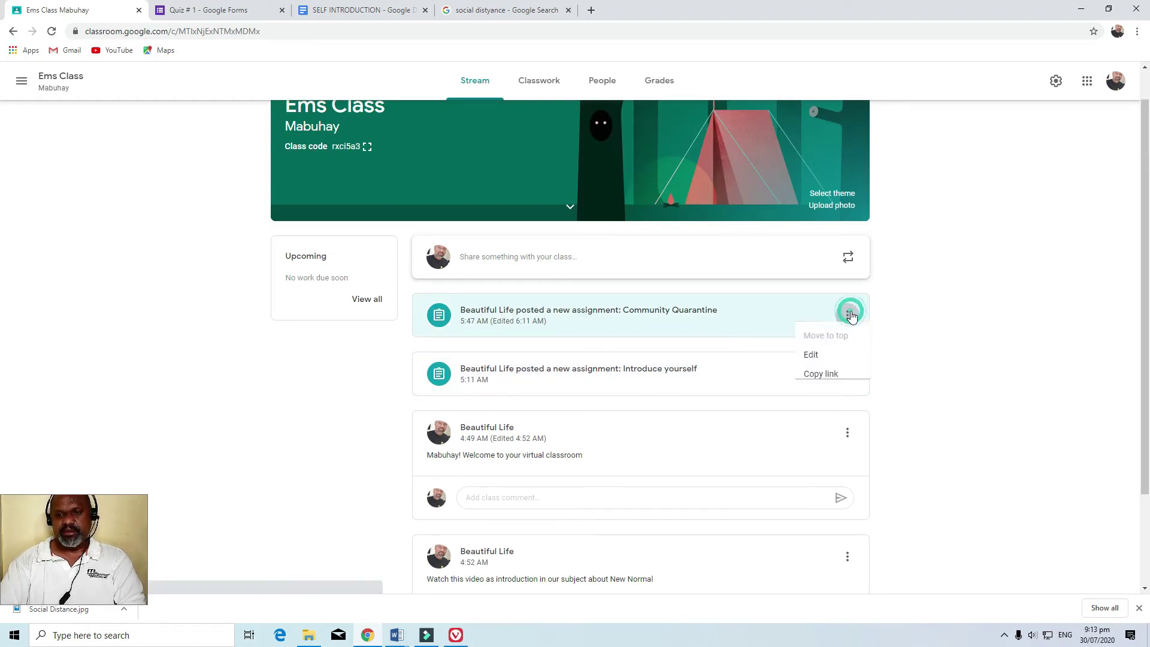
left_click(959, 304)
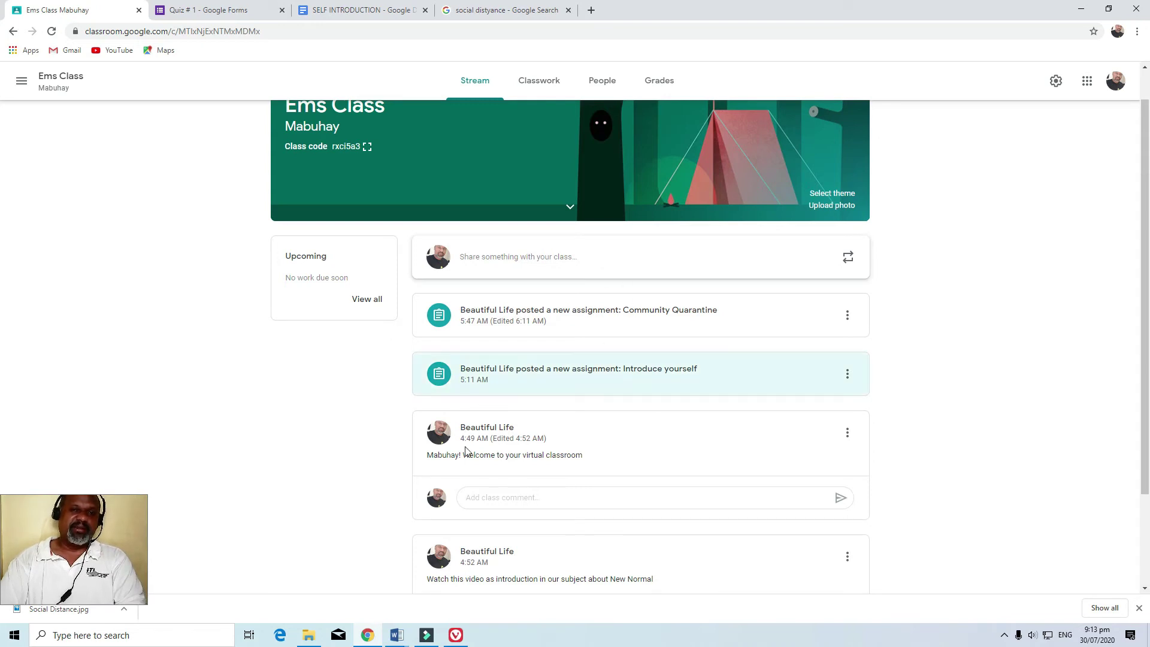
Step: View the archived classes, and review the general notification settings including the class notifications for Ems Class
left_click(22, 81)
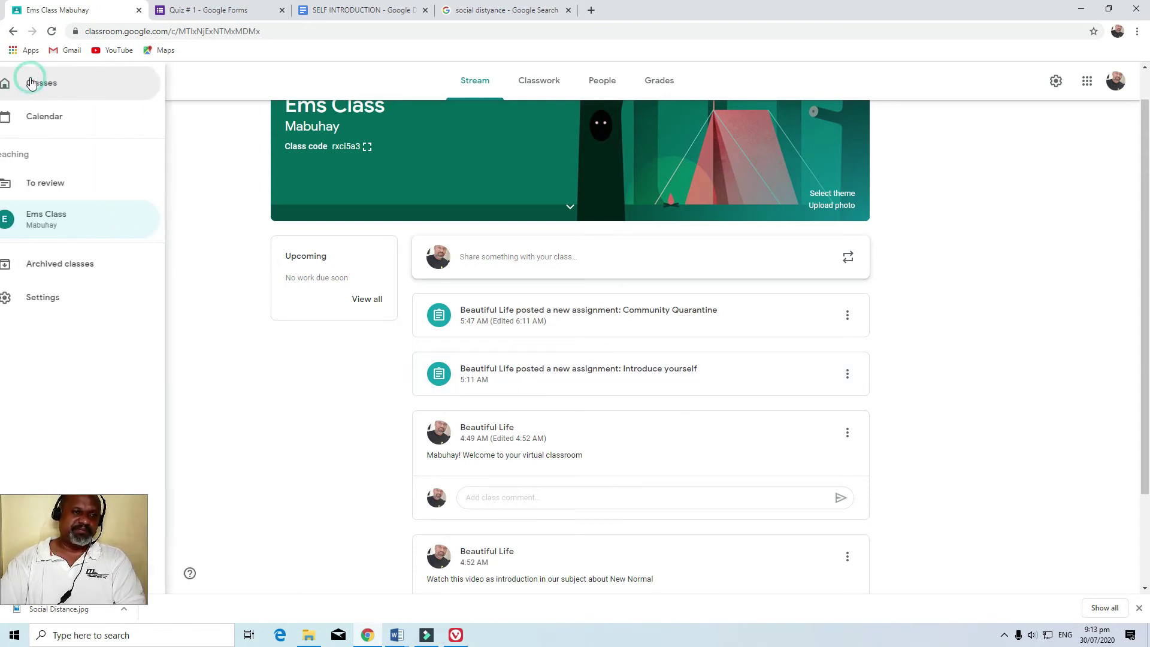
left_click(78, 264)
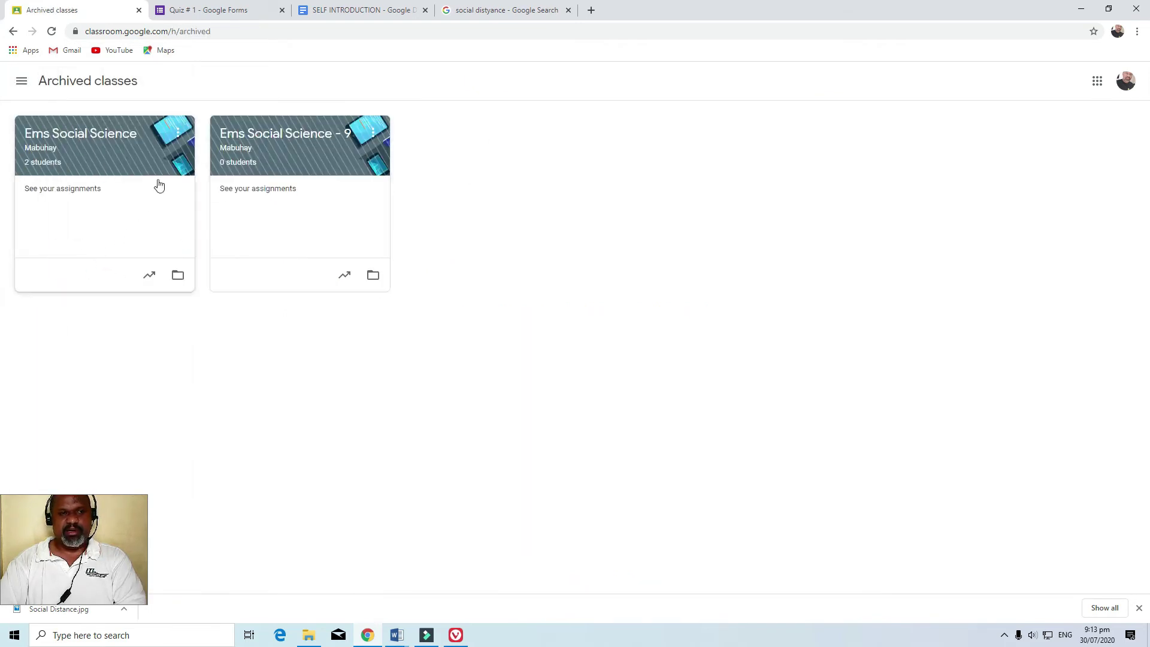
left_click(22, 84)
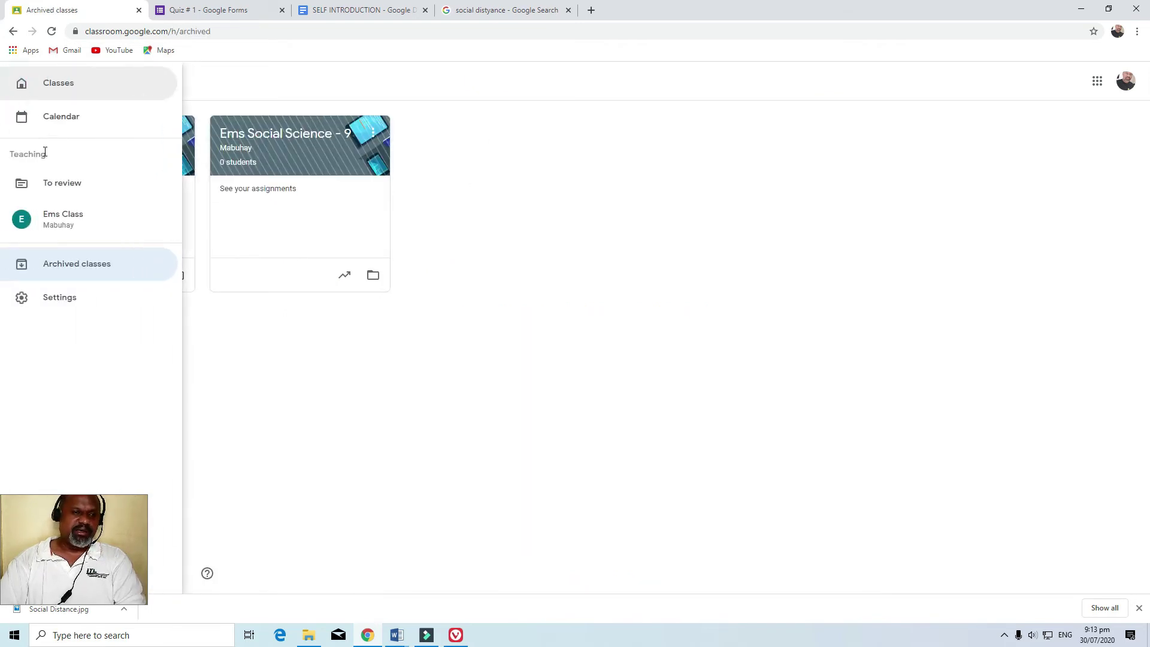
left_click(51, 294)
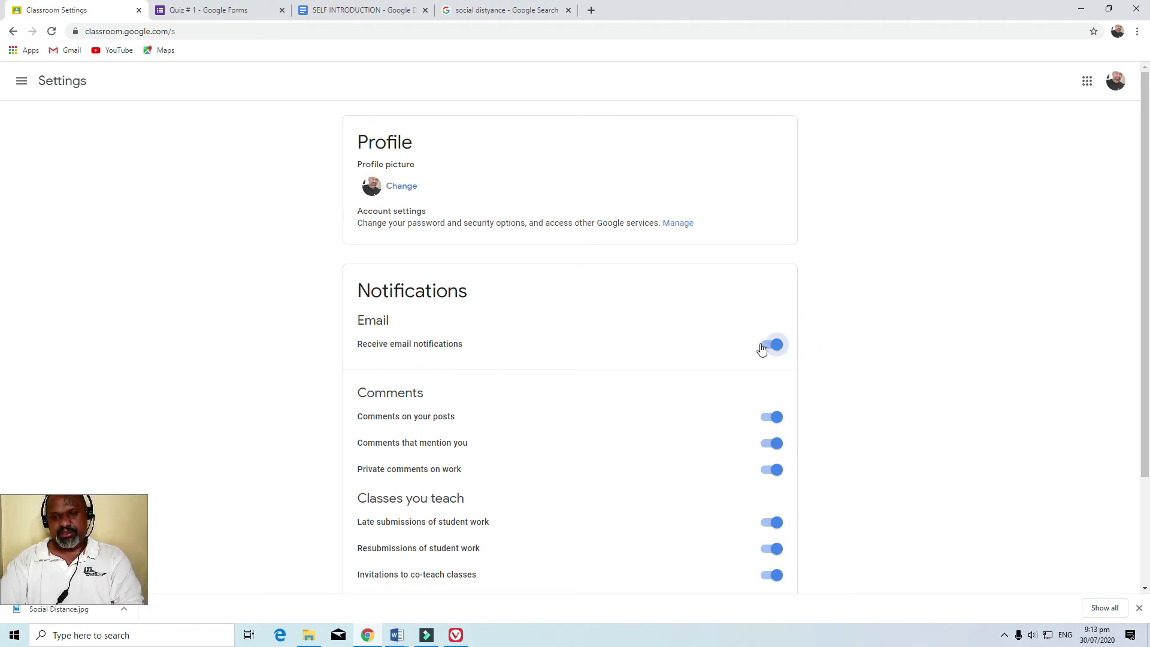
scroll(841, 340, "down", 3)
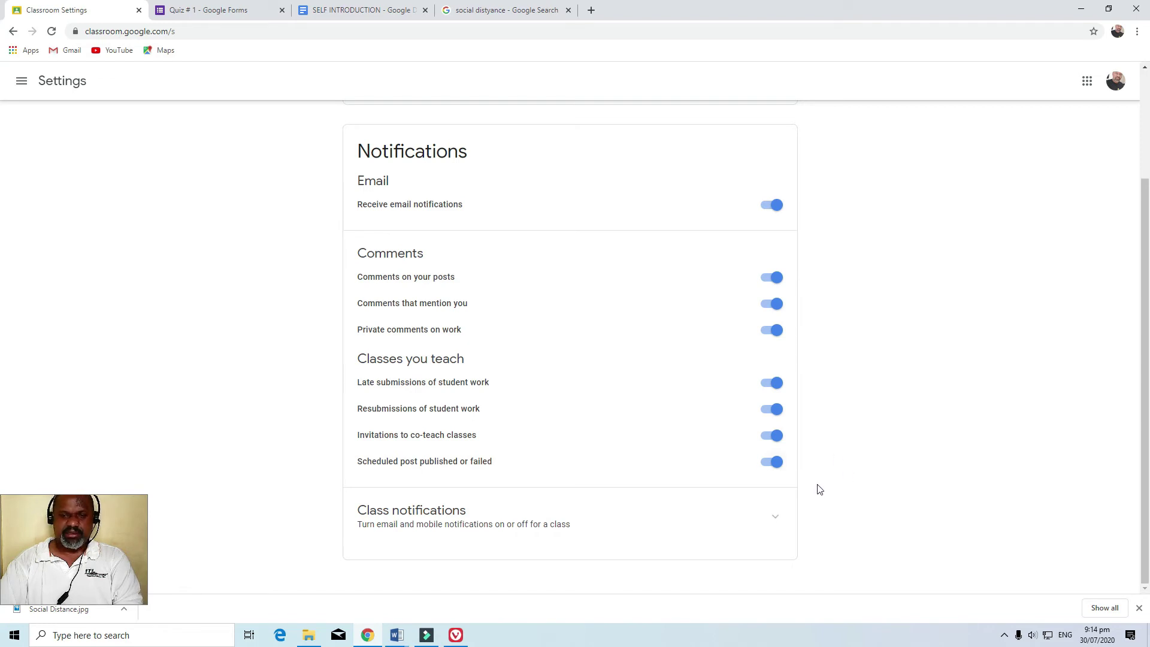
left_click(776, 518)
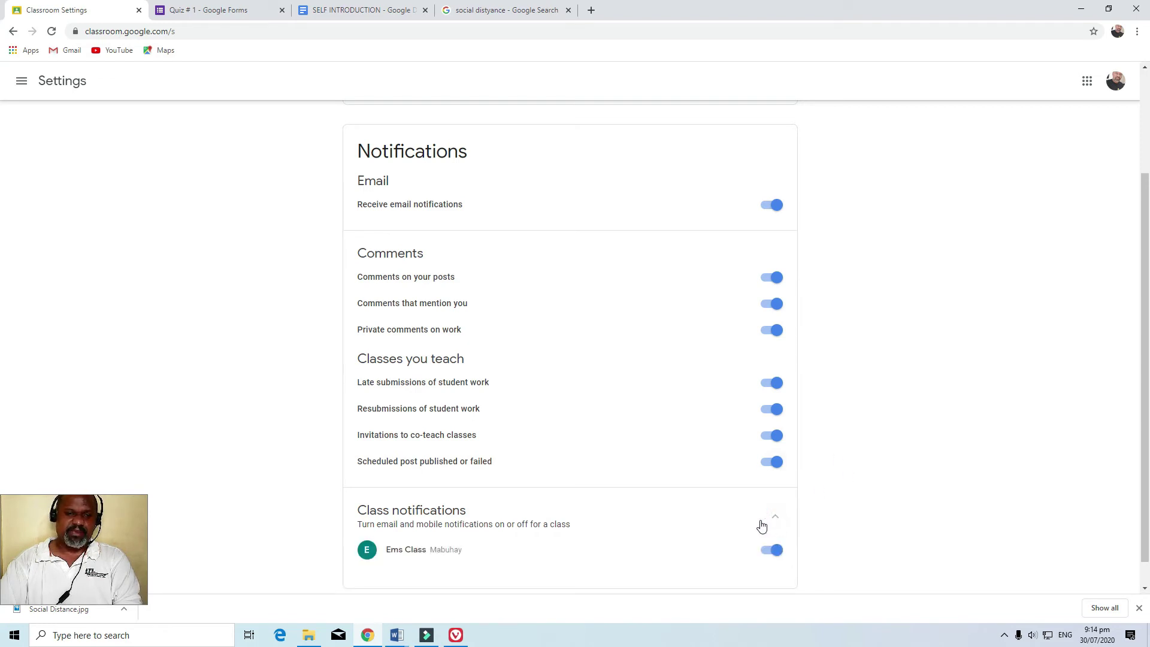
Step: Look through the posts in the Ems Class stream, and check which item types can be created in Classwork
left_click(21, 81)
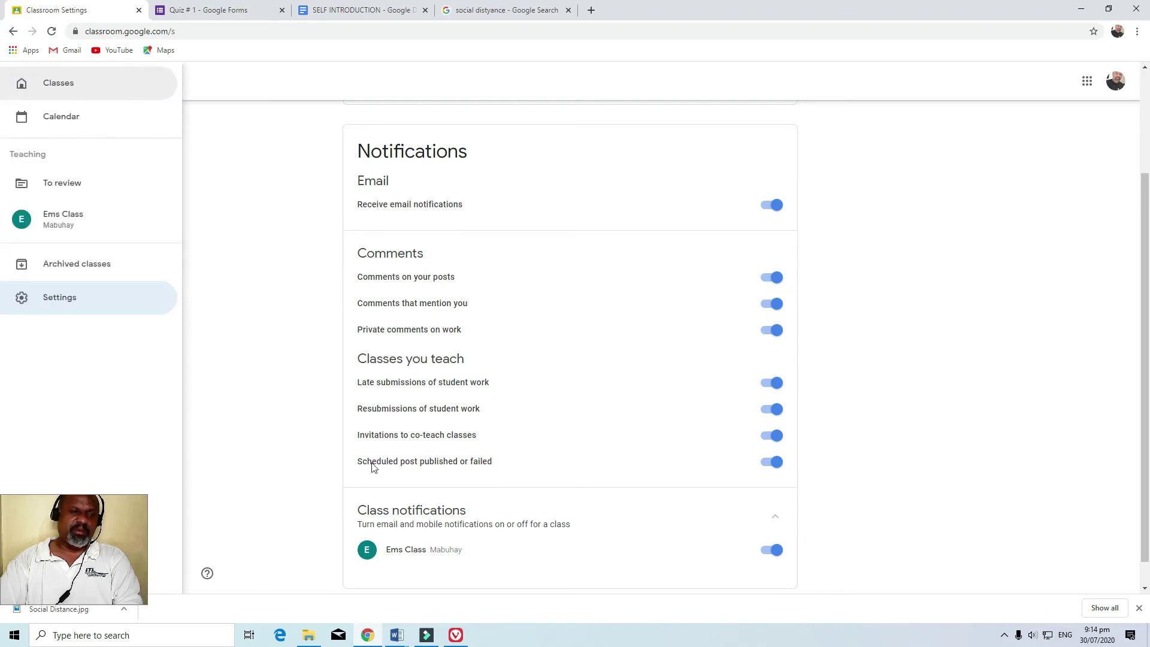
left_click(68, 223)
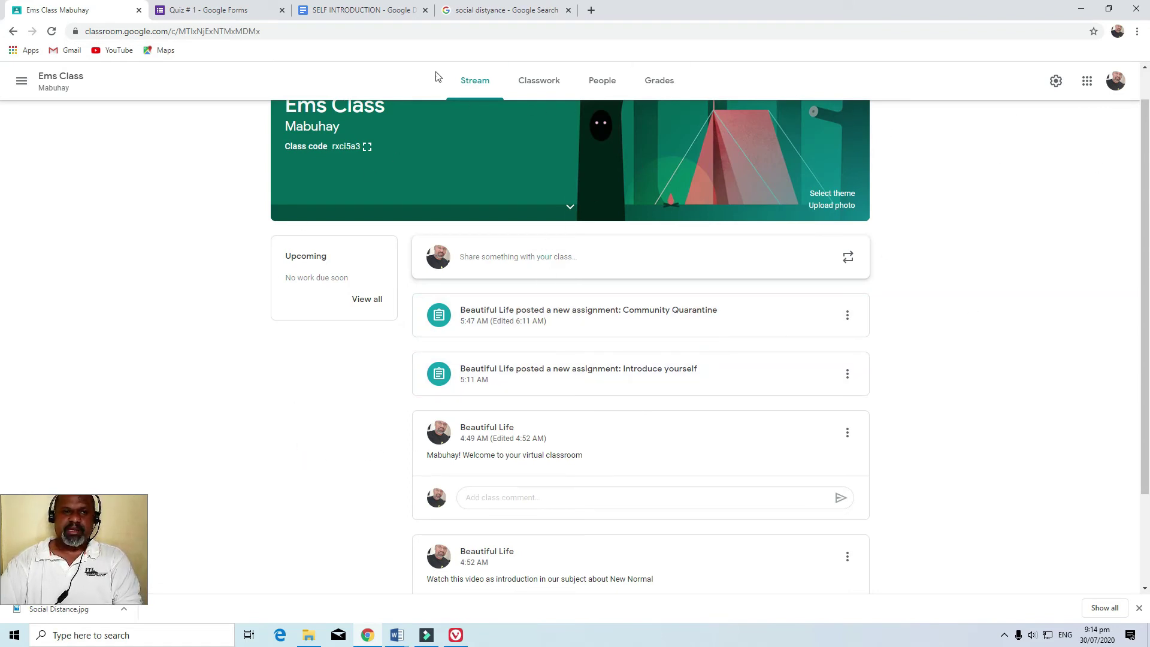
scroll(992, 155, "up", 1)
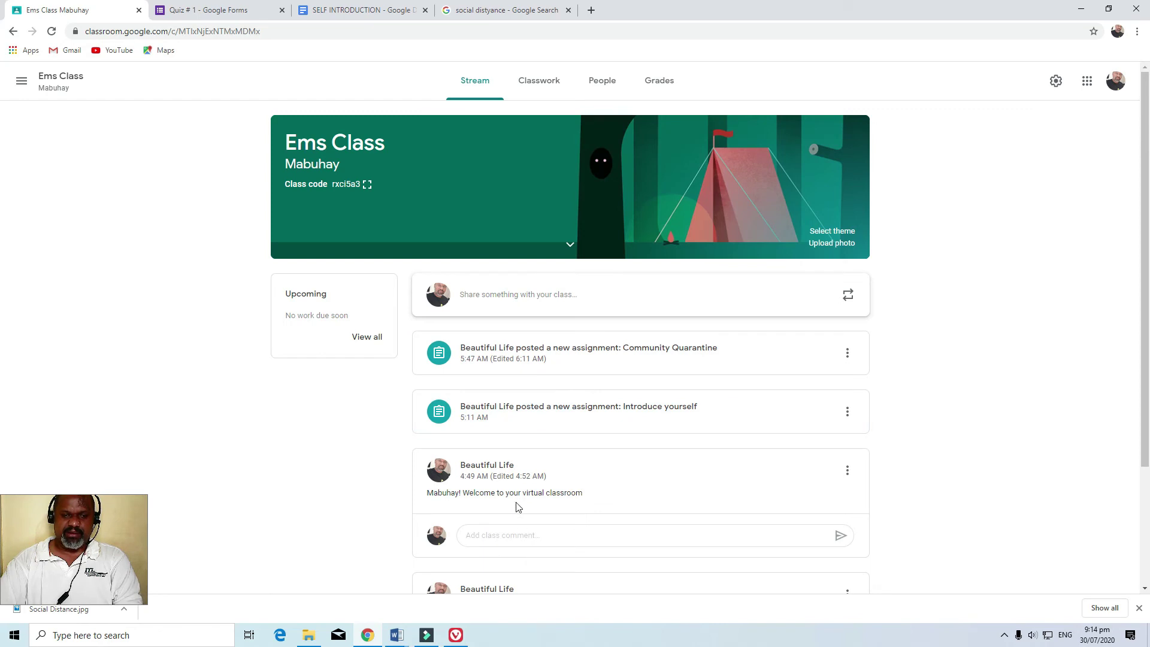
scroll(479, 467, "down", 2)
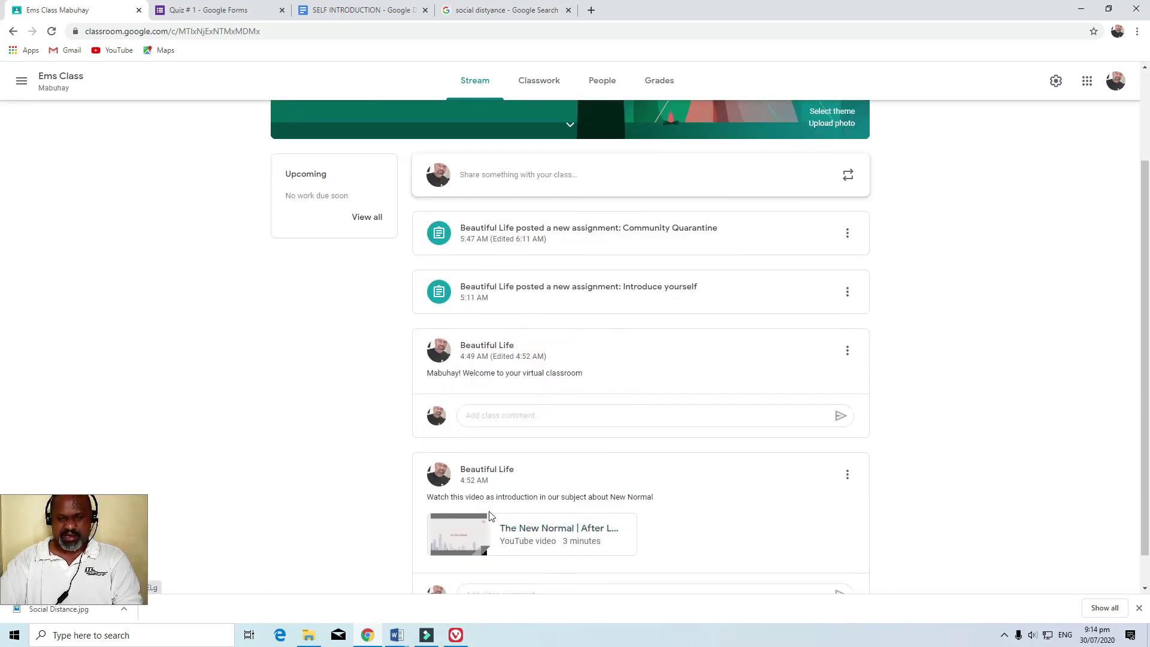
scroll(644, 412, "up", 2)
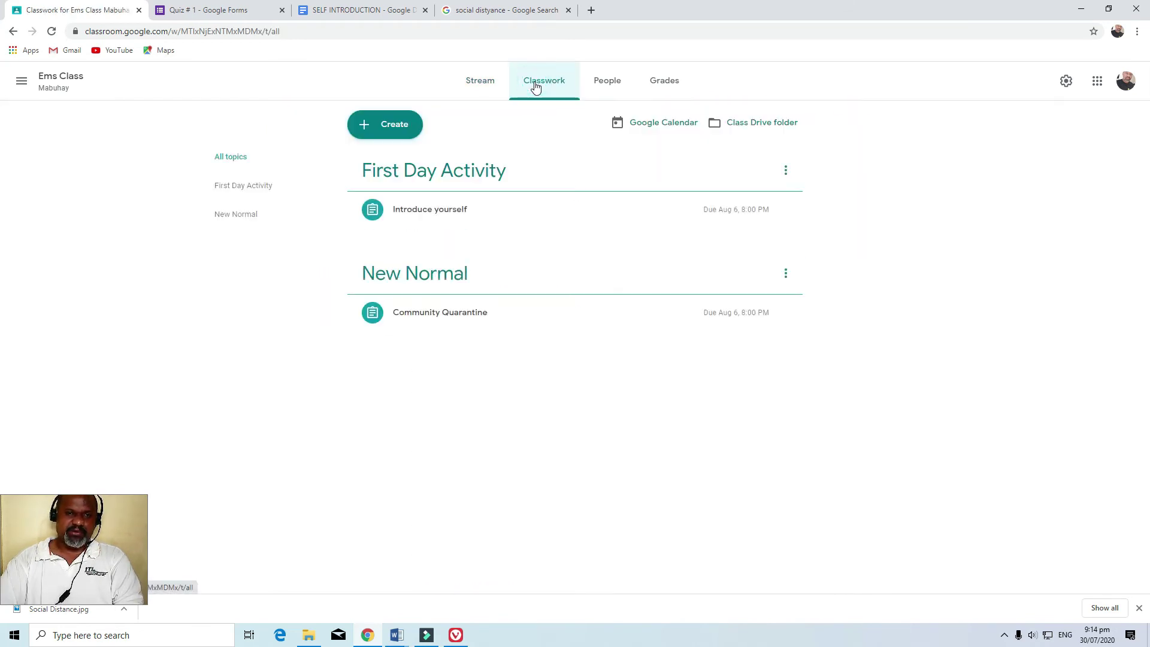
left_click(407, 122)
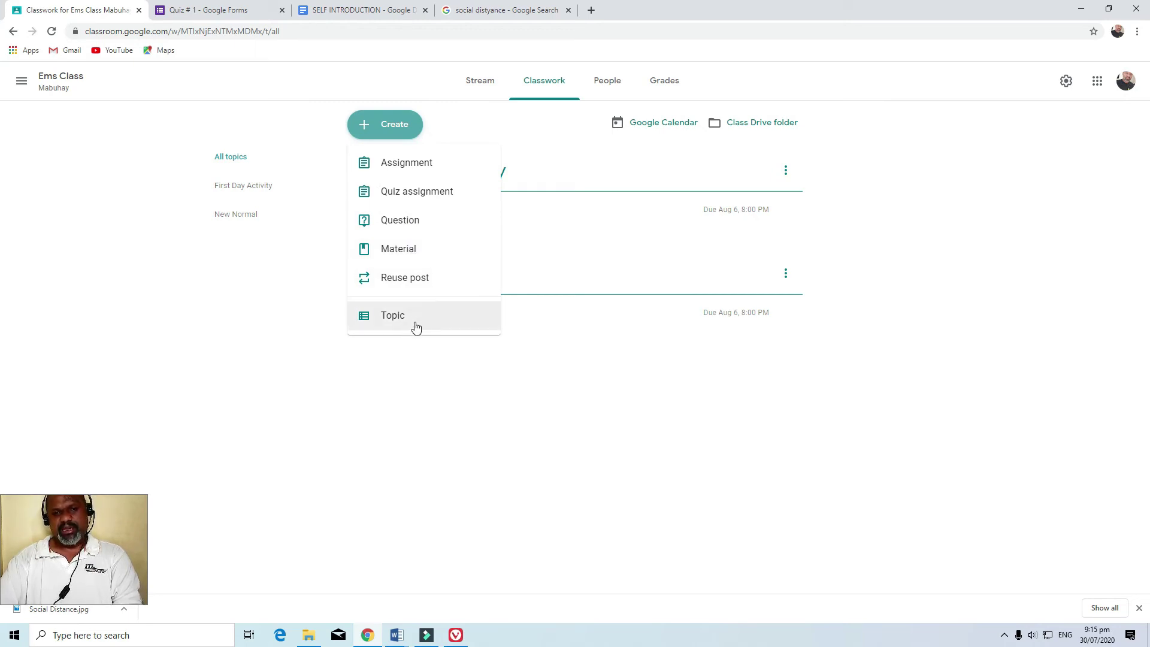
left_click(571, 408)
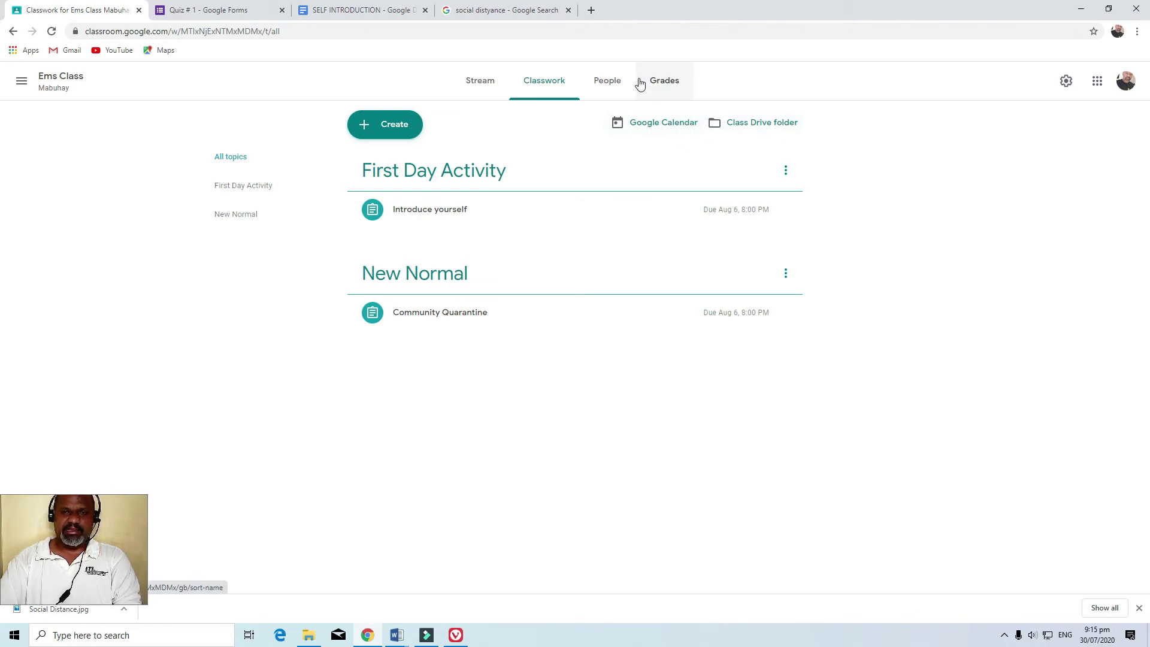
Step: Check the actions available for the second listed student, and open that student's Community Quarantine grade cell in the gradebook
left_click(609, 89)
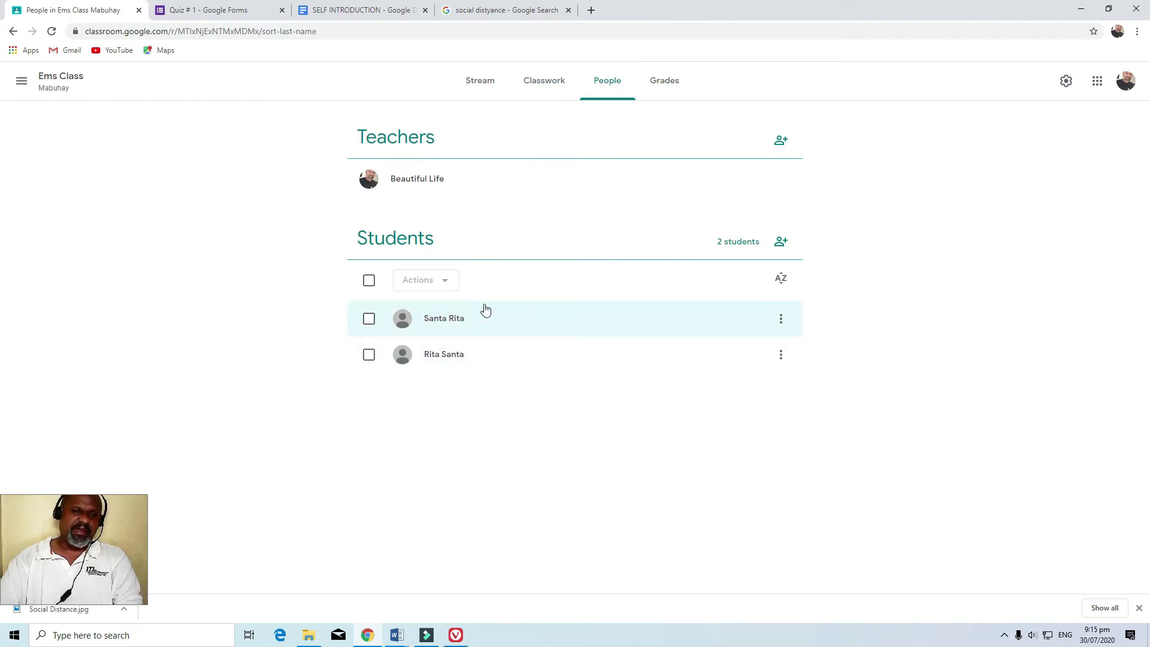
left_click(368, 355)
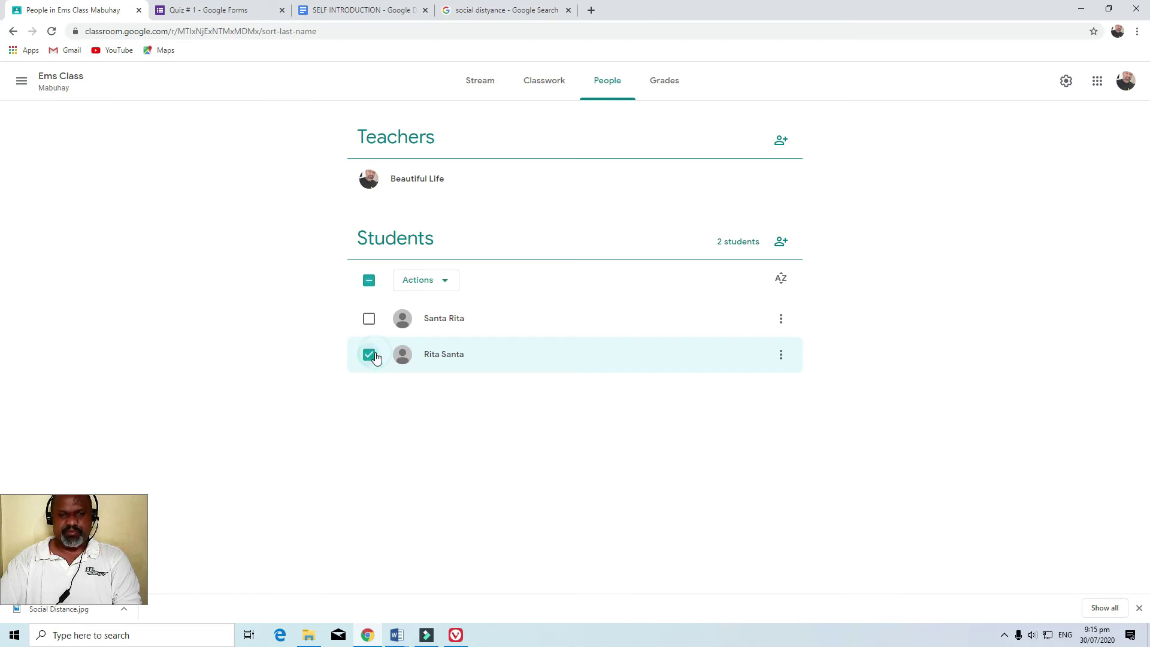
left_click(443, 281)
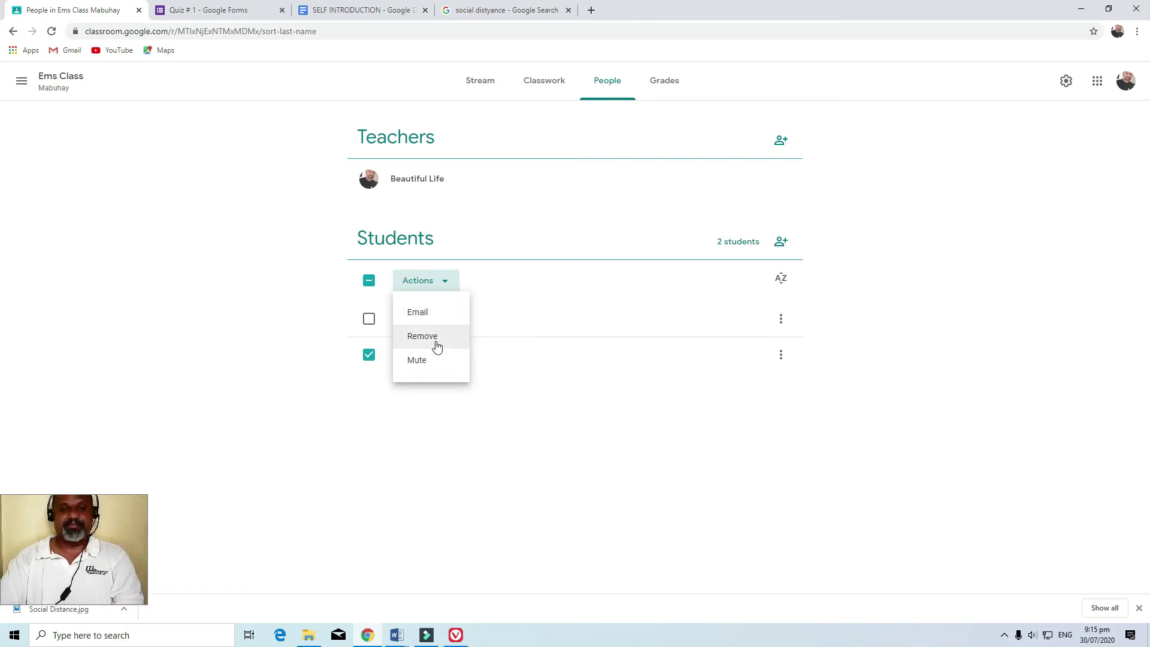
left_click(591, 423)
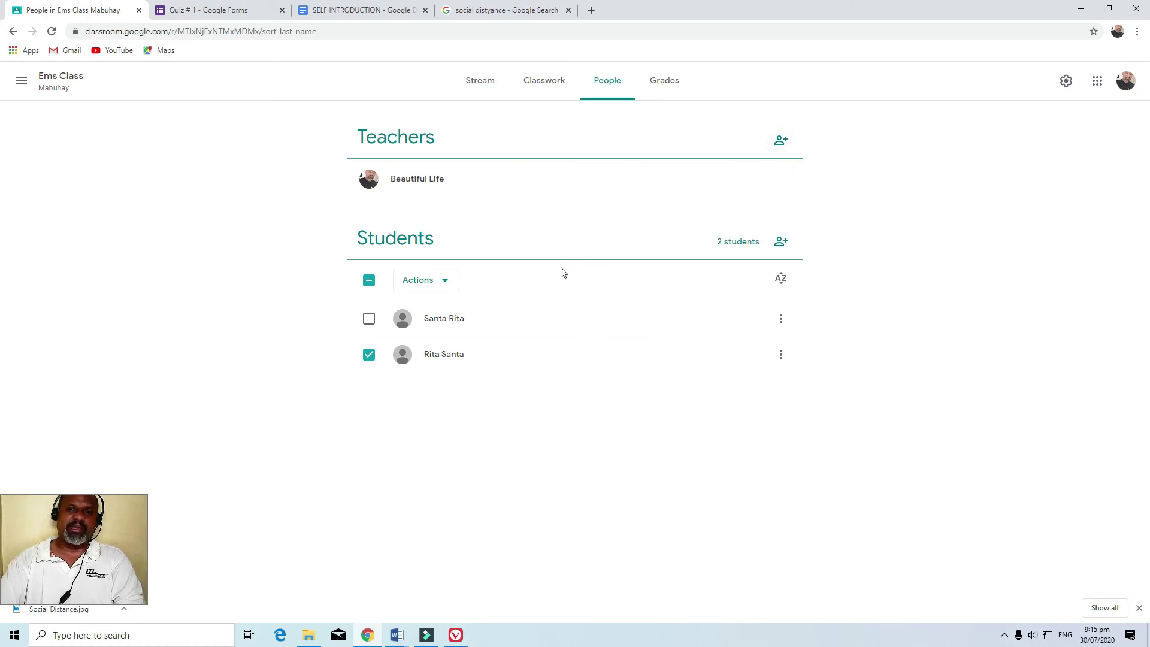
left_click(669, 80)
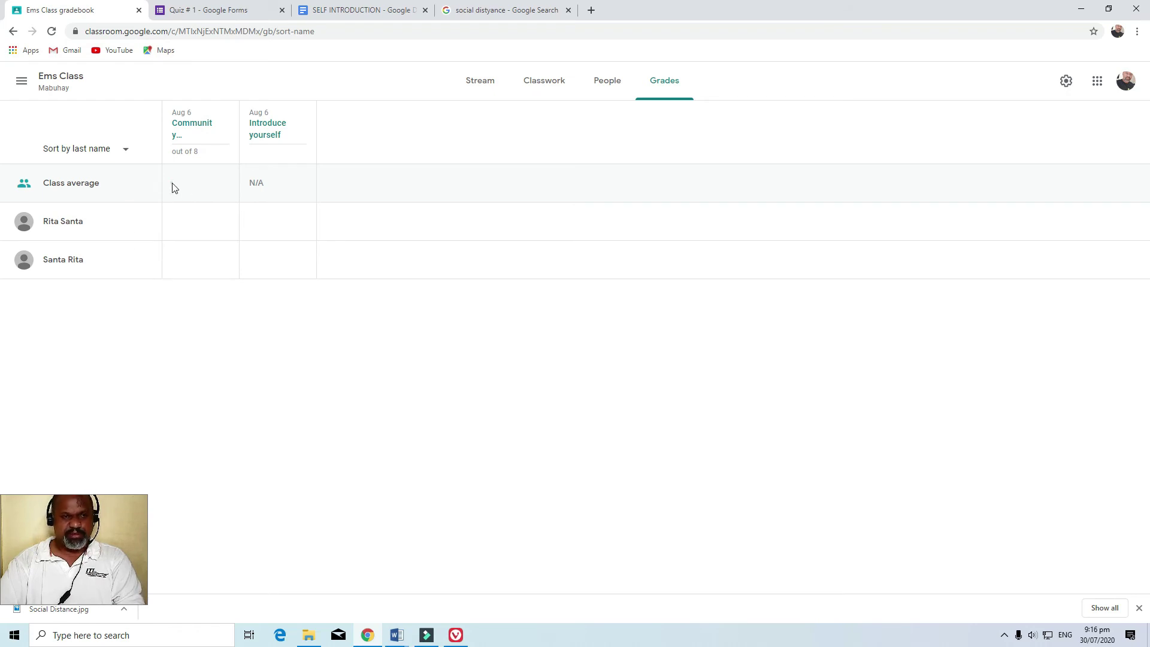
left_click(200, 225)
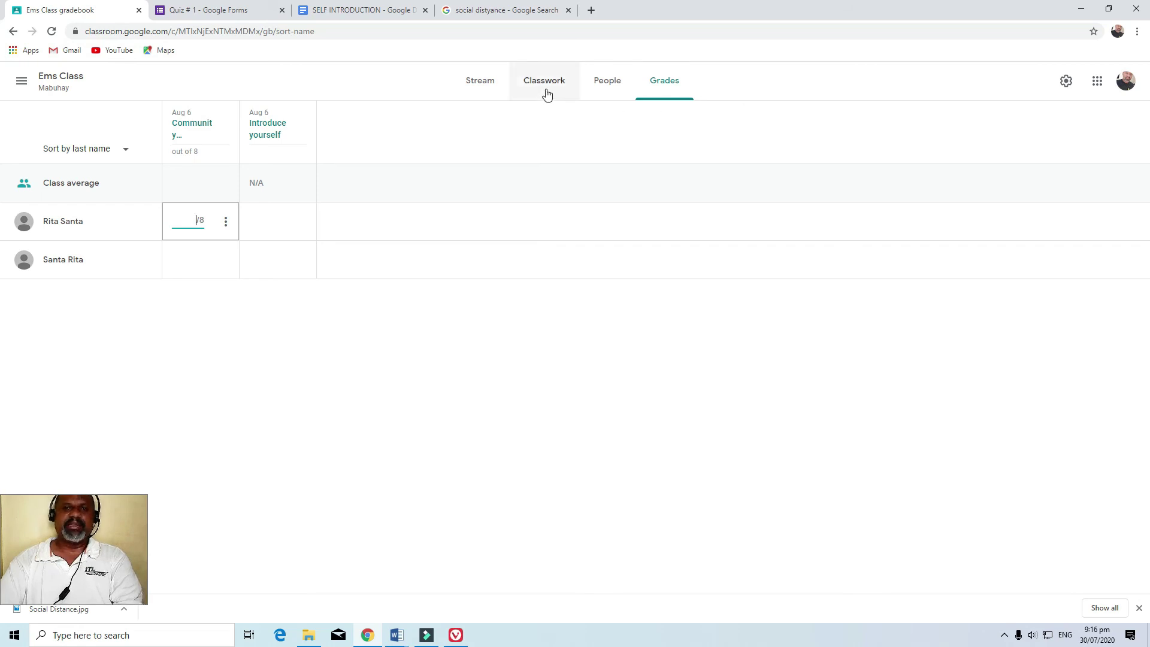
Step: Revisit the class's people list, classwork and stream, and return to the overview of all classes
left_click(601, 87)
left_click(542, 90)
left_click(487, 91)
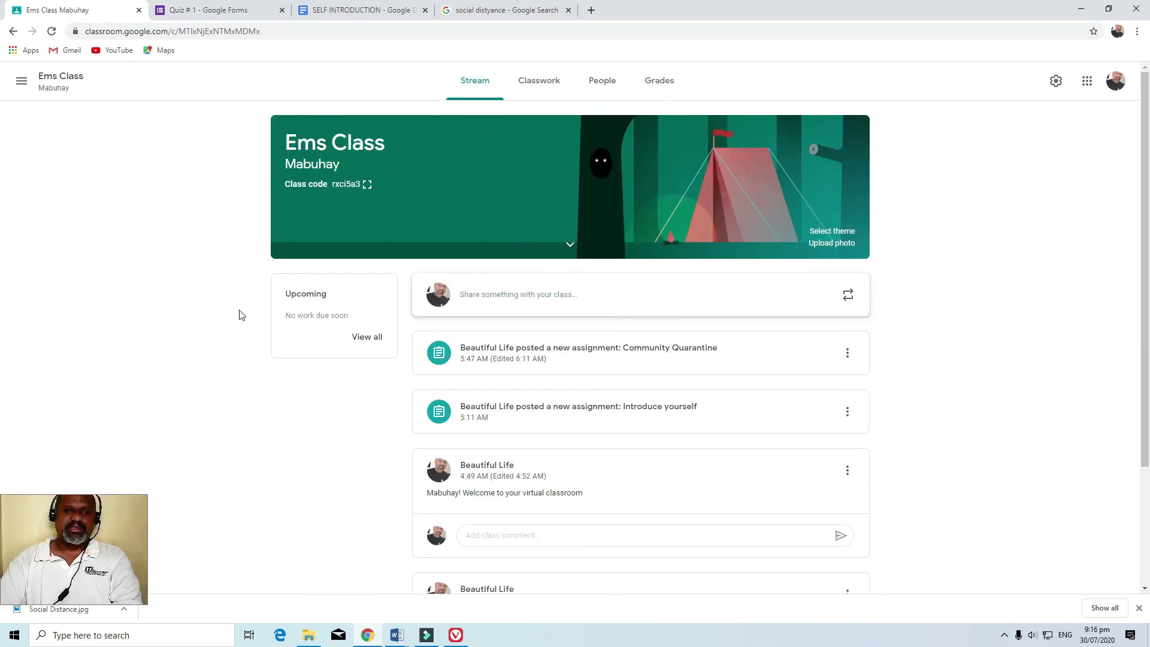
left_click(24, 84)
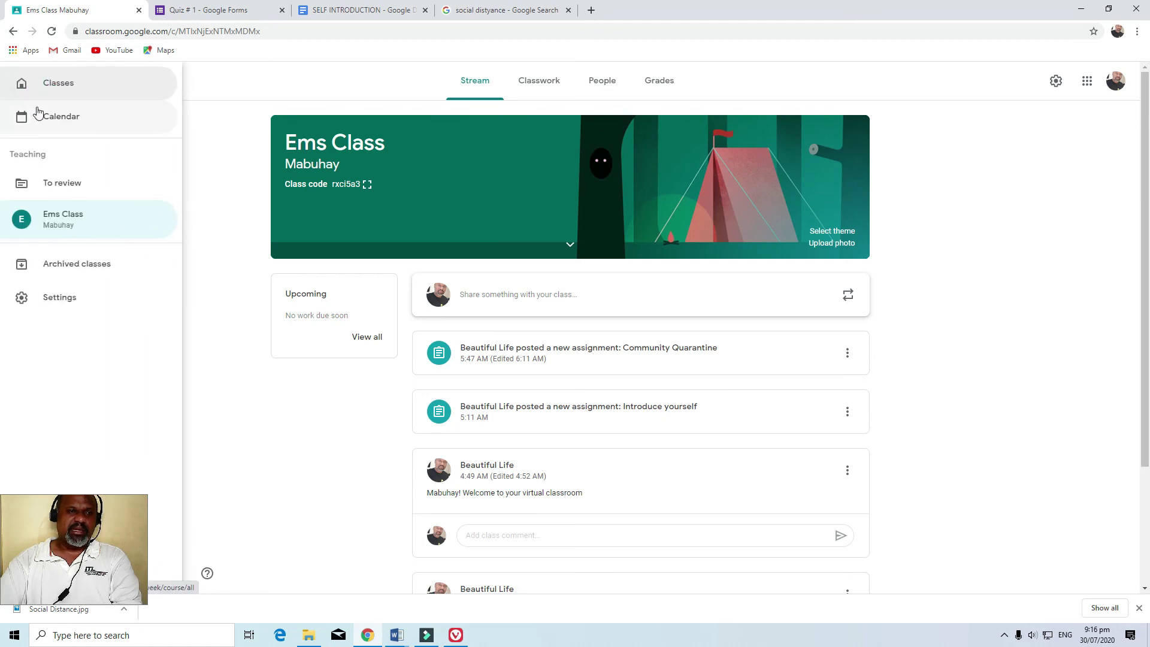
left_click(49, 83)
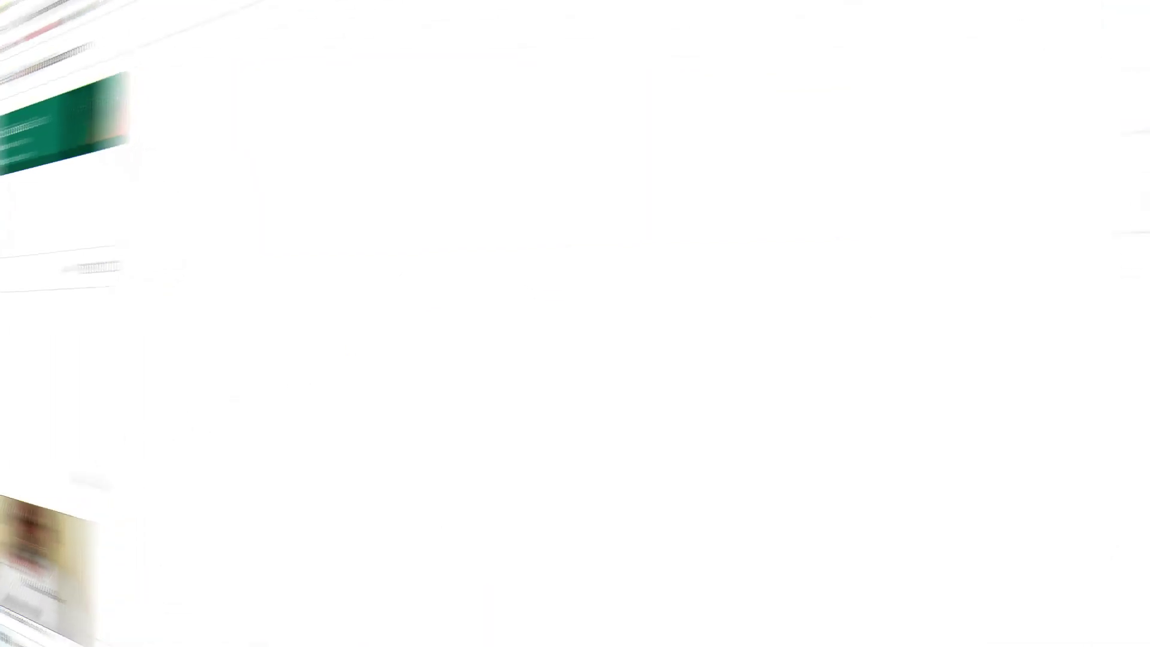